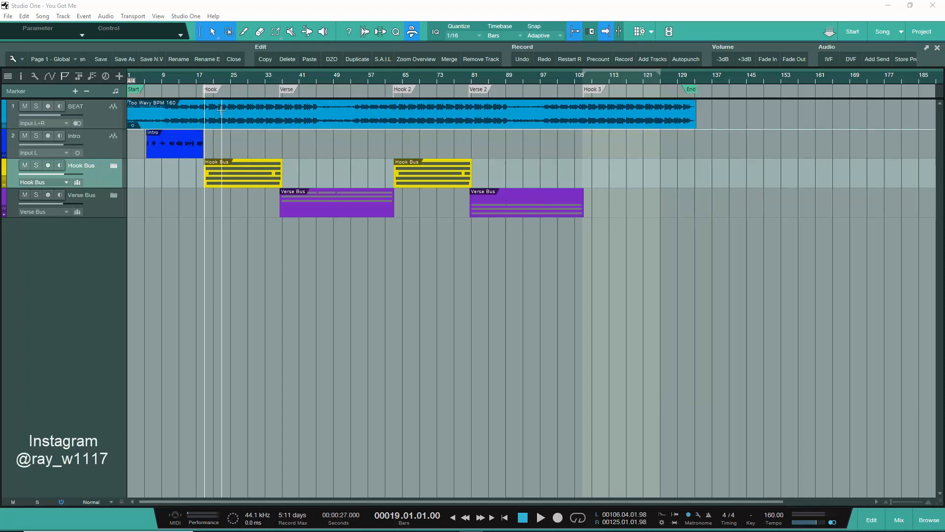
Inspect the song's channels, inserts and sends in the mixer console.
scroll(206, 84, up, 3)
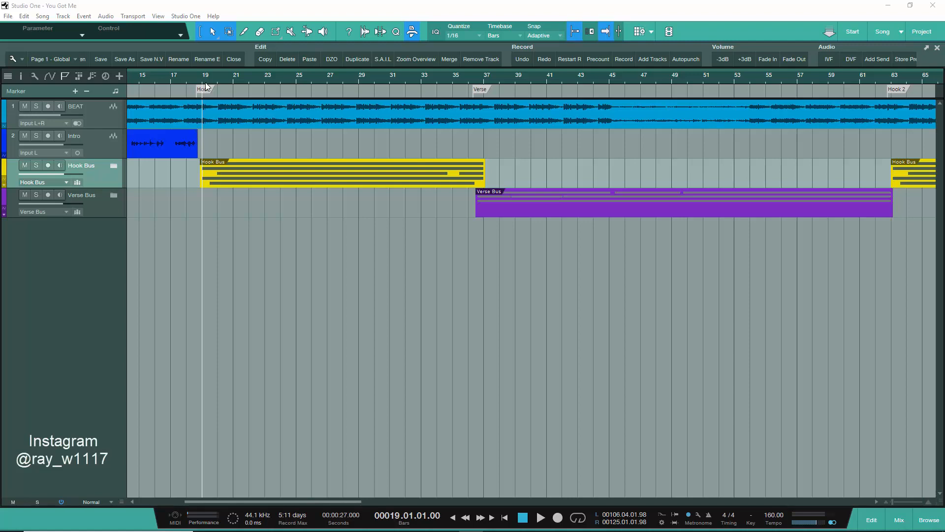
click(899, 519)
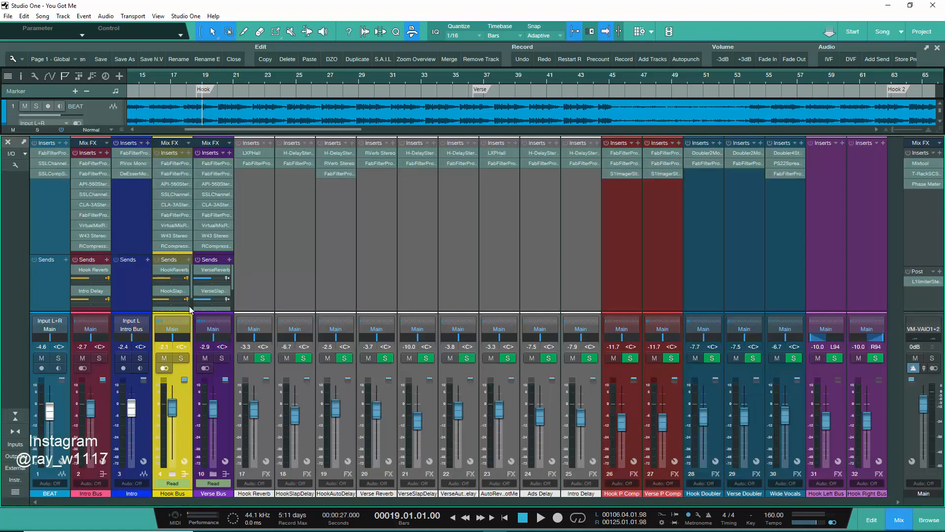
mouse_move(374, 528)
click(898, 522)
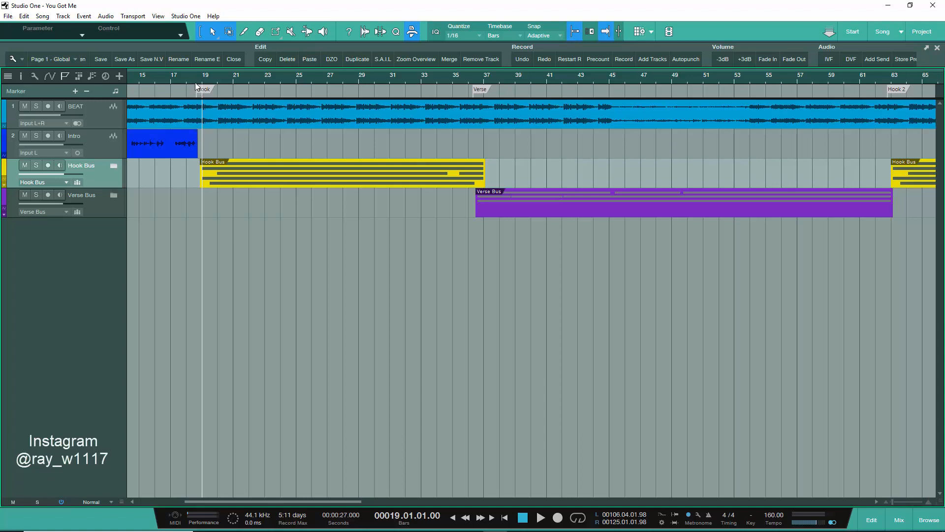
Expand the Hook Bus folder track and inspect the Hook track's channel in the mixer console.
click(111, 167)
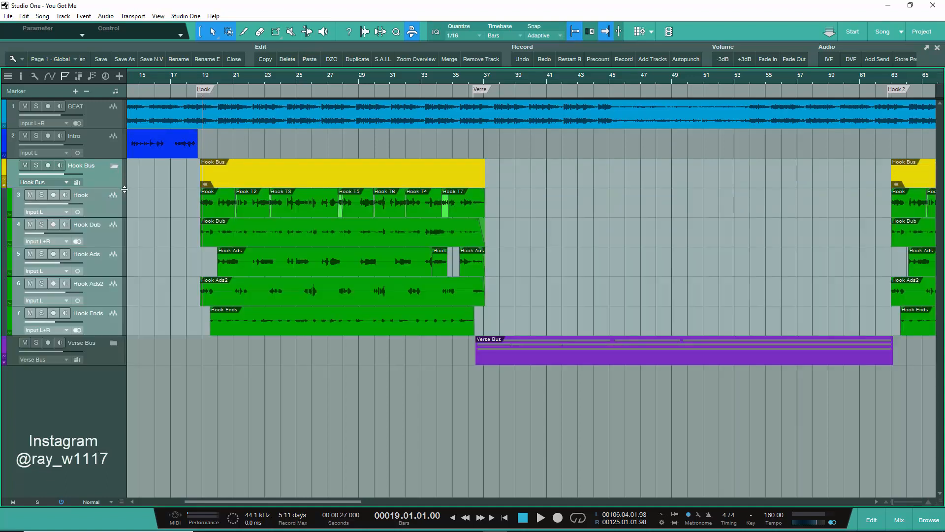
click(90, 209)
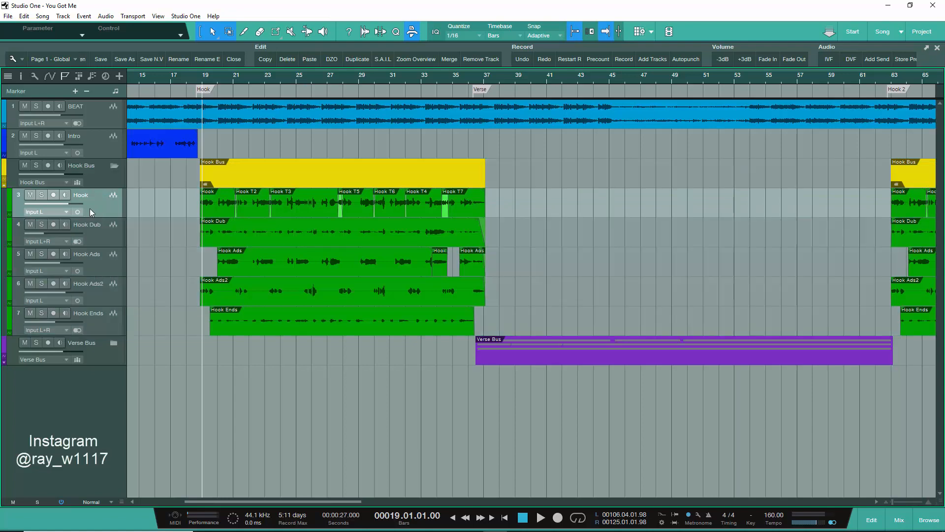
click(900, 521)
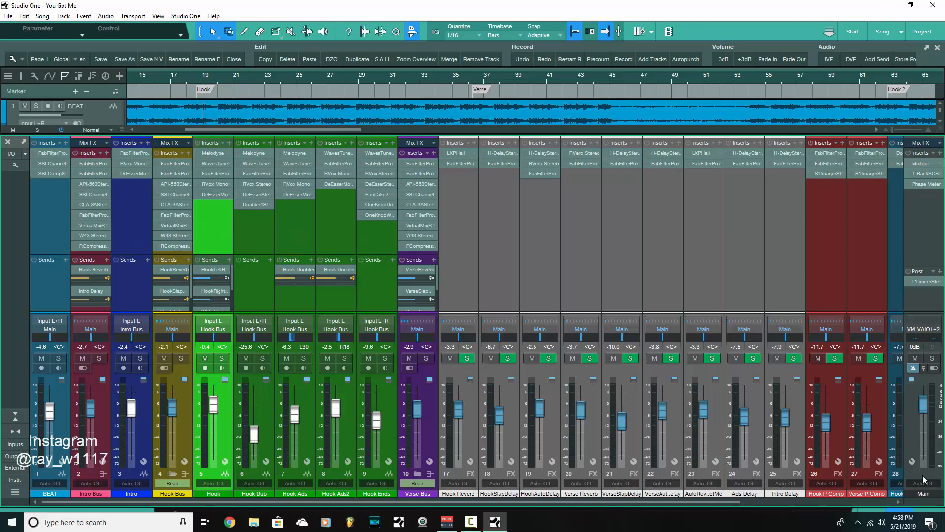
key(F3)
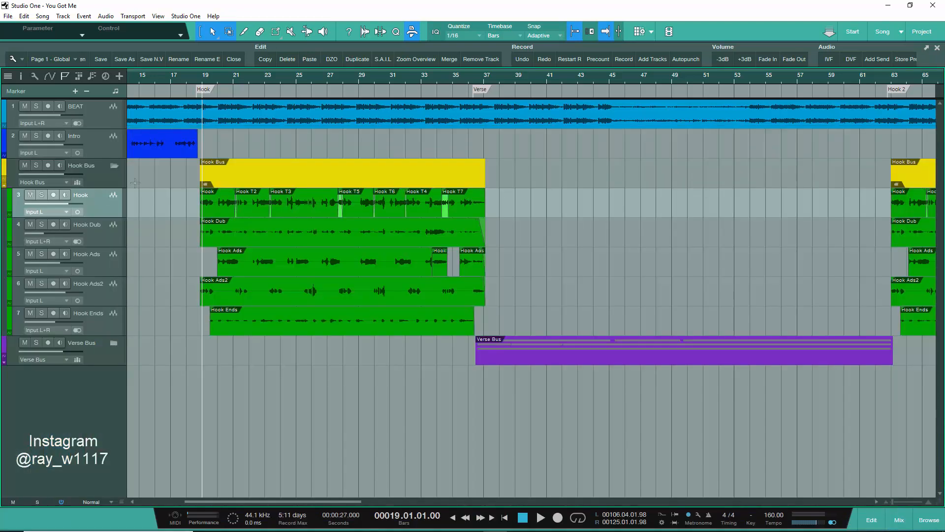
Add a folder track and assign it to the Hook Bus.
click(63, 16)
click(13, 210)
click(16, 209)
click(64, 17)
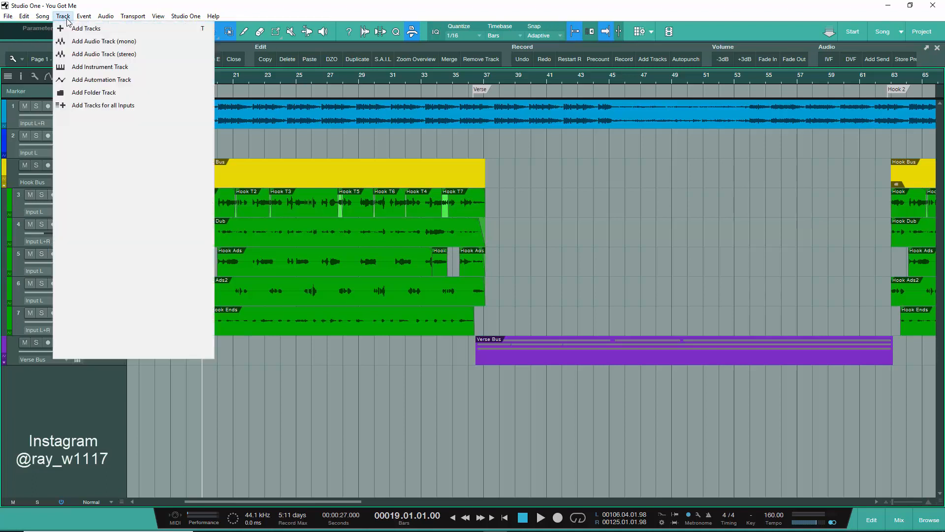
click(89, 101)
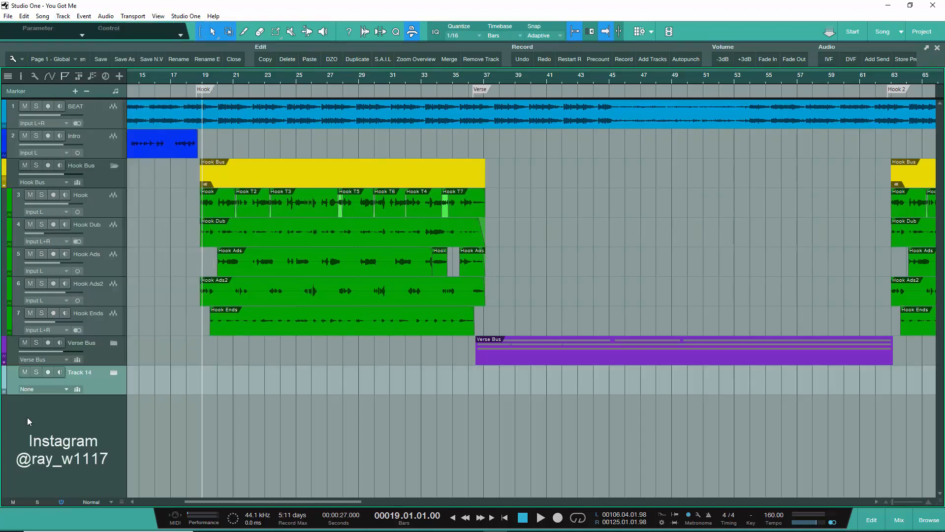
click(63, 391)
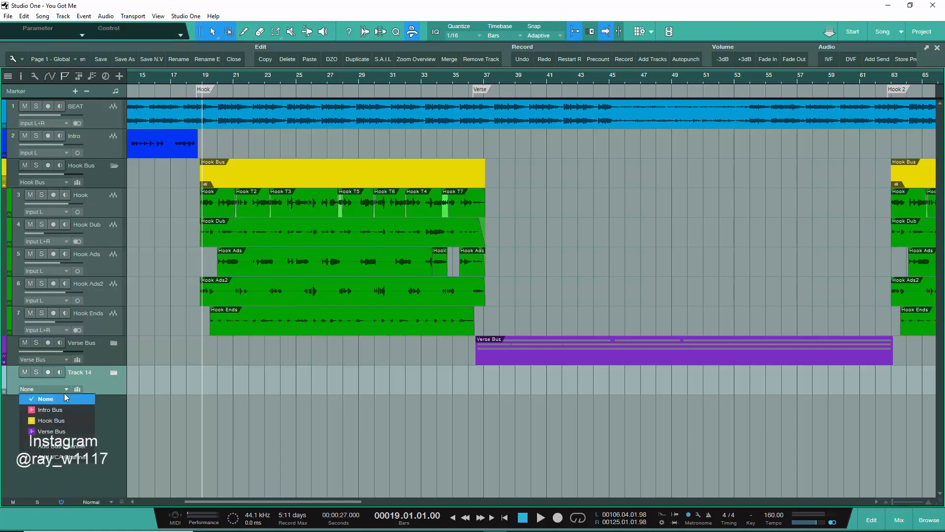
click(52, 421)
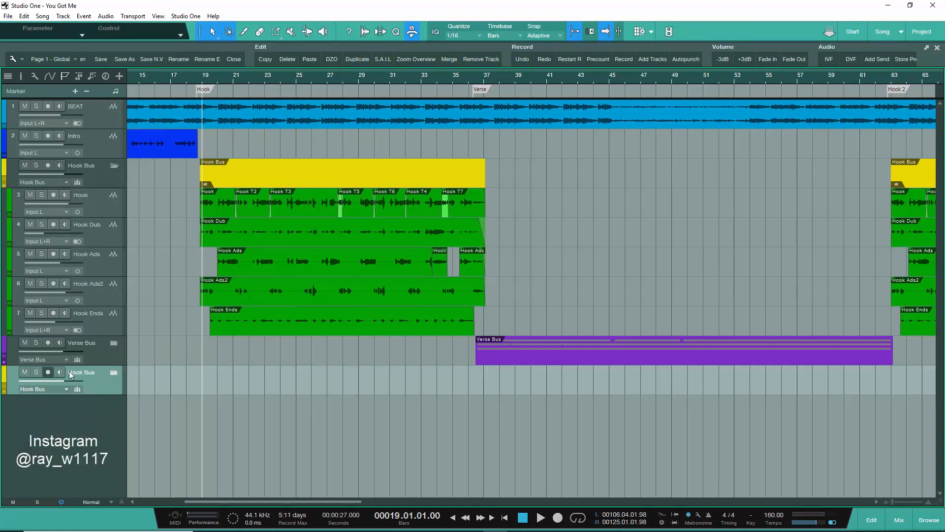
Set the added folder track's bus assignment to None and review the available bus options.
click(58, 388)
click(38, 398)
click(42, 391)
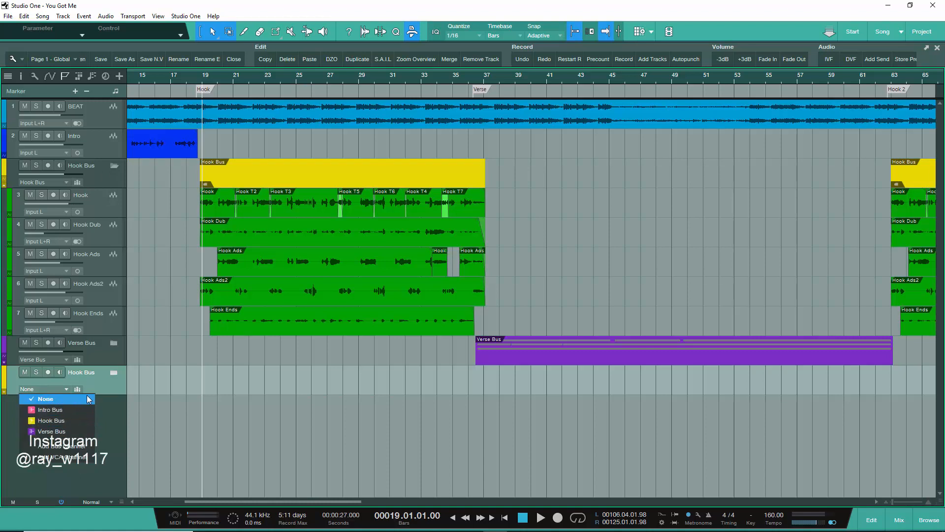
click(97, 383)
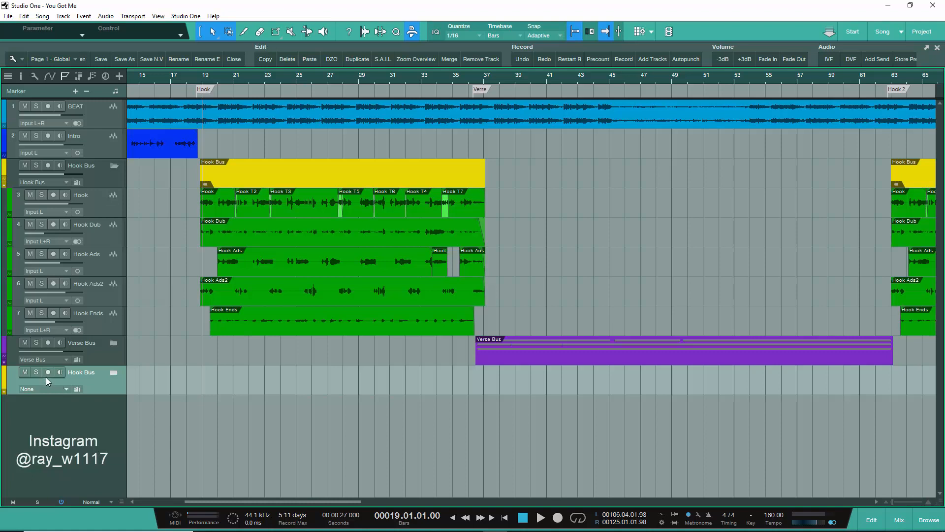
click(96, 232)
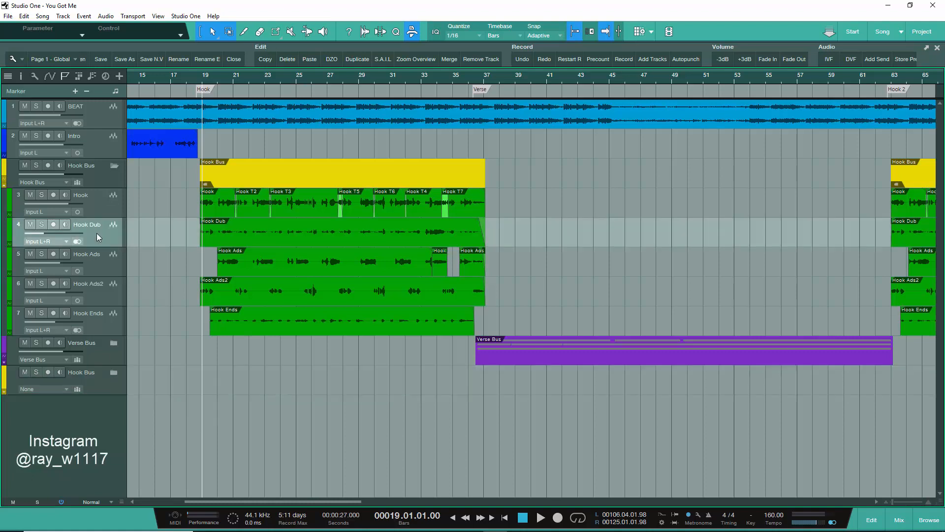
click(67, 388)
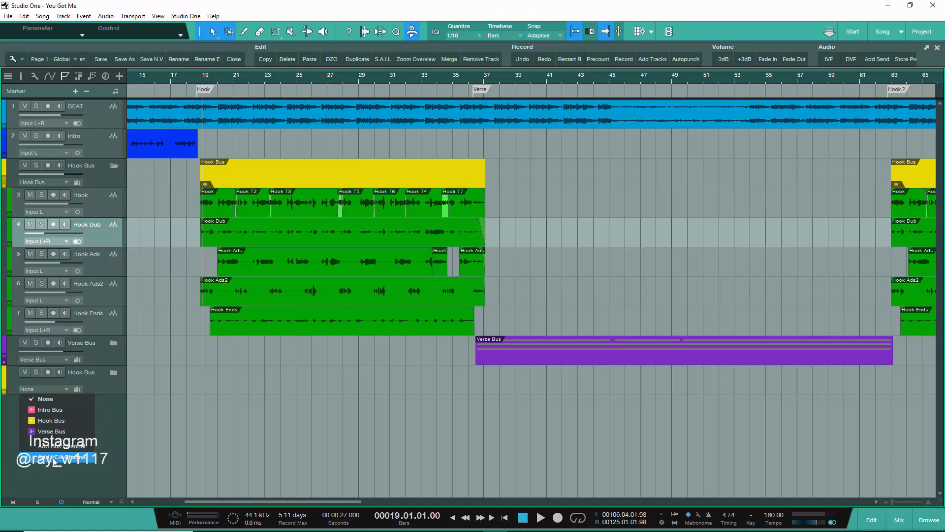
click(60, 390)
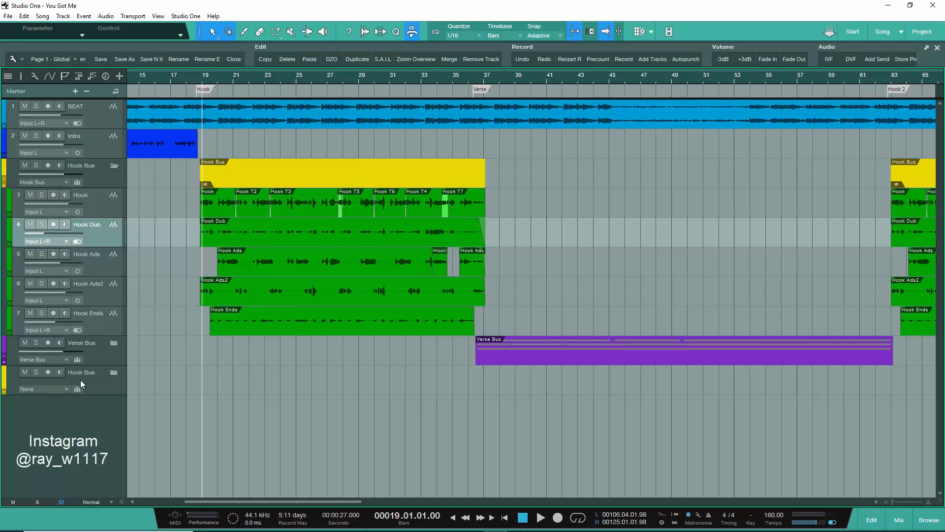
Remove the added Hook Bus folder track below the Verse Bus.
click(81, 375)
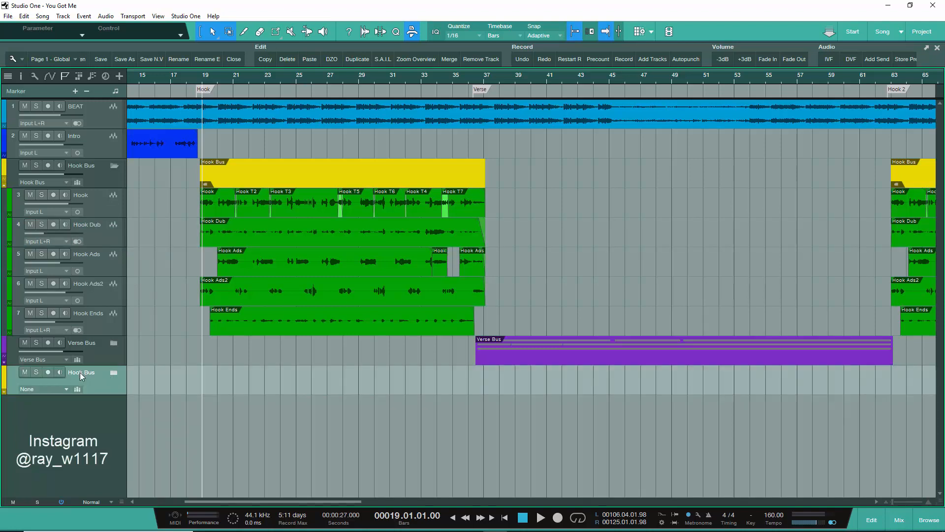
double_click(85, 374)
right_click(88, 370)
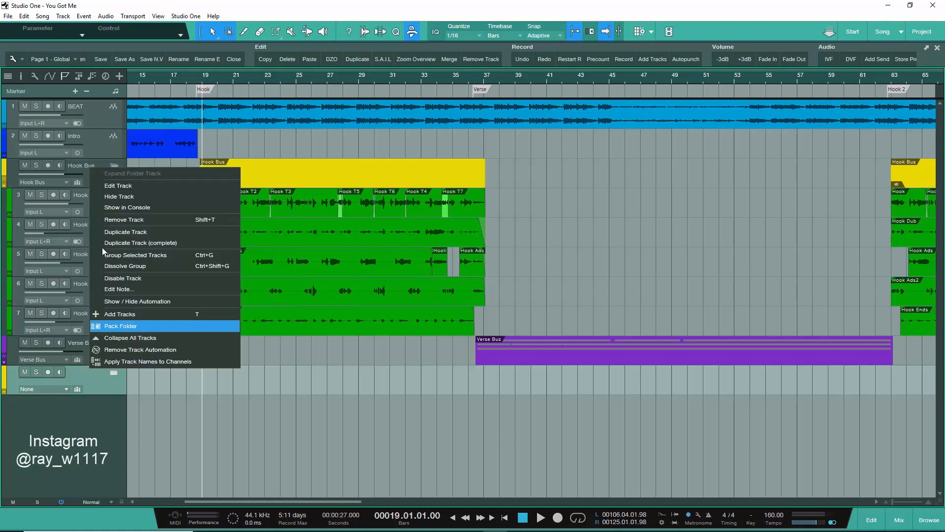
click(117, 221)
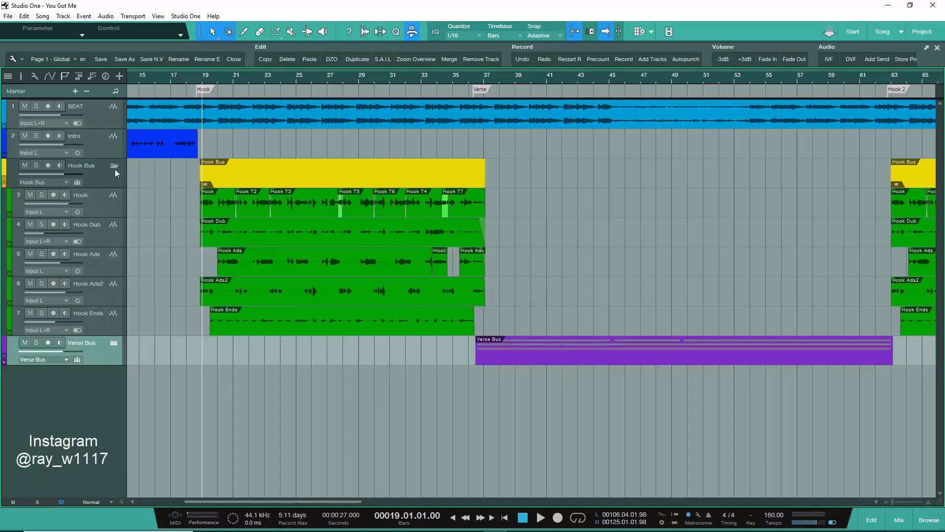
Select the tracks from Hook to Hook Ends and demonstrate collapsing and expanding their Hook Bus folder.
click(112, 211)
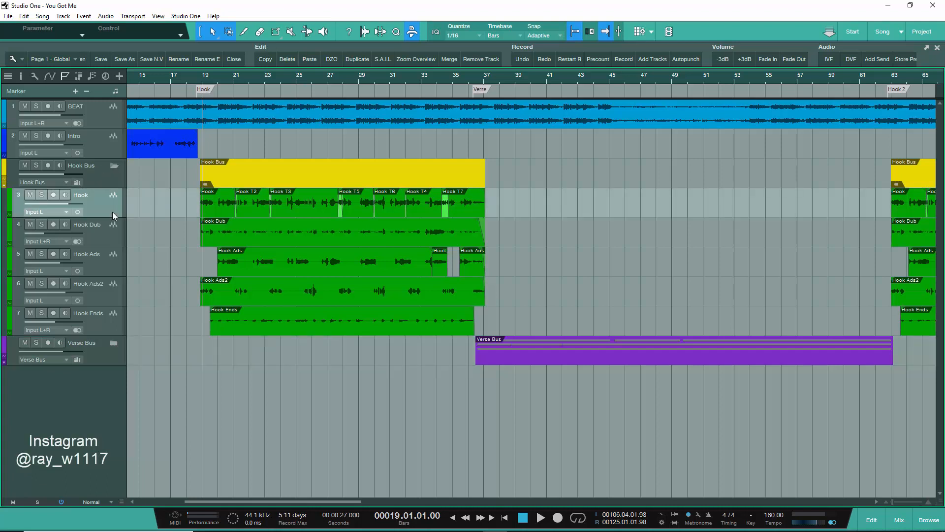
shift+click(101, 320)
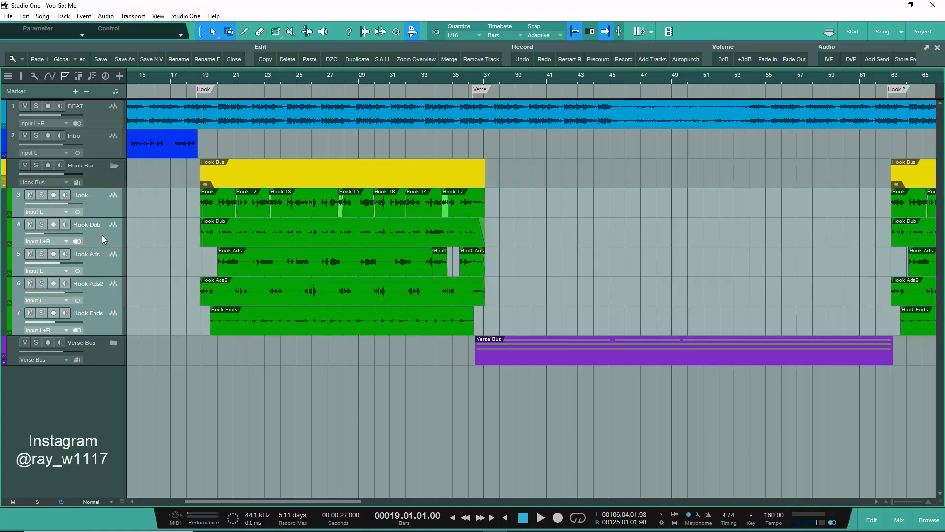
click(115, 167)
click(114, 167)
click(114, 167)
click(114, 166)
click(114, 167)
click(115, 167)
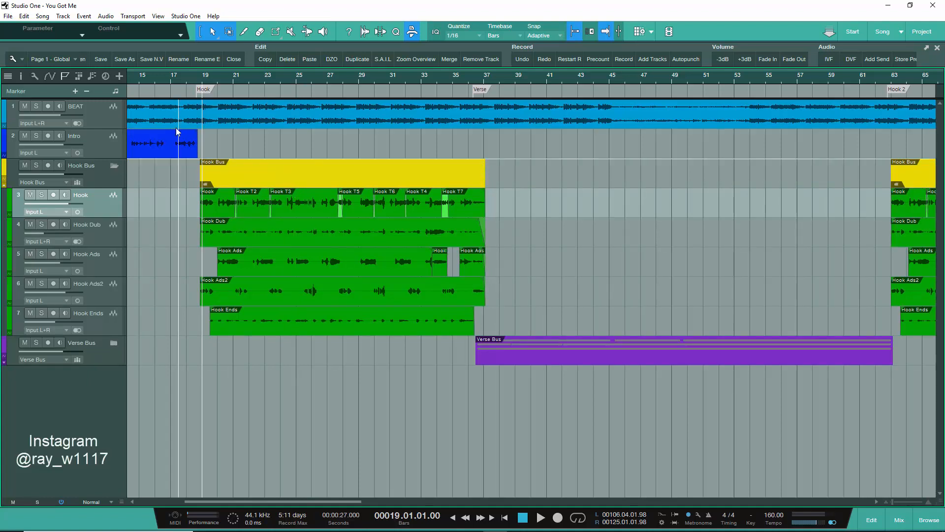
Place the playhead at the start of the first Hook Bus section, at 18.04.03.00.
click(198, 88)
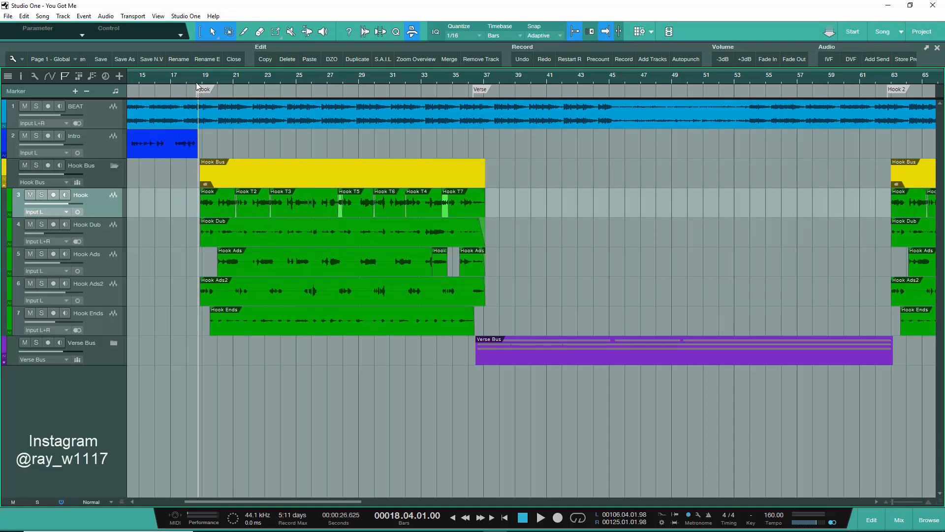
key(e)
key(e)
key(e)
key(e)
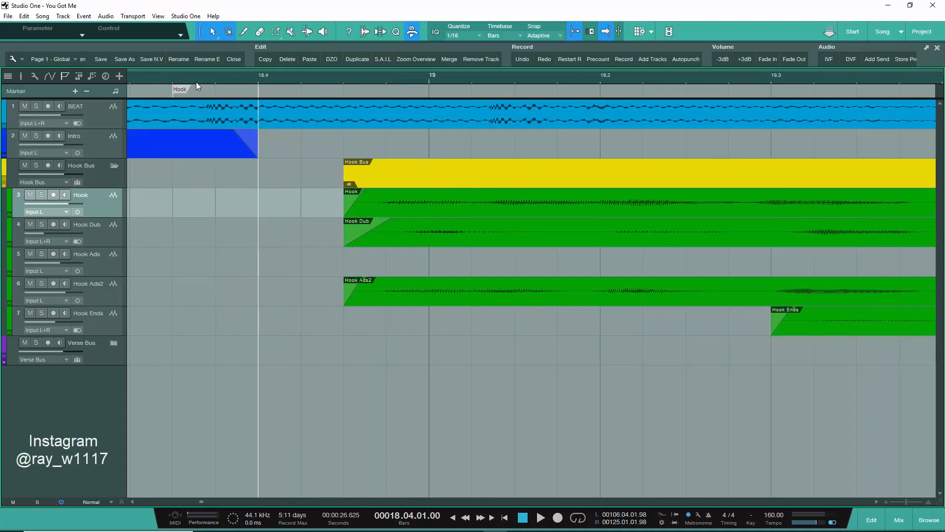
click(344, 82)
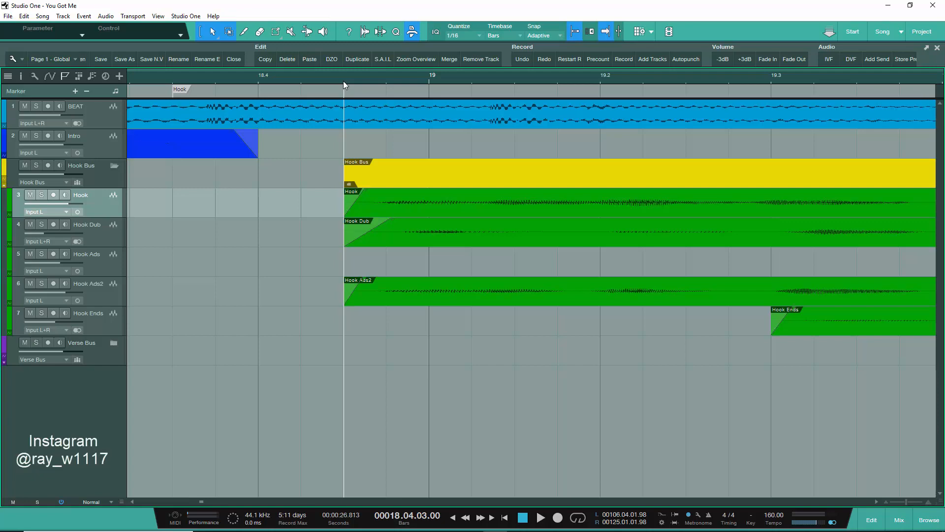
Collapse the Hook Bus folder to view the hook as one block, and expand it again.
scroll(344, 85, down, 2)
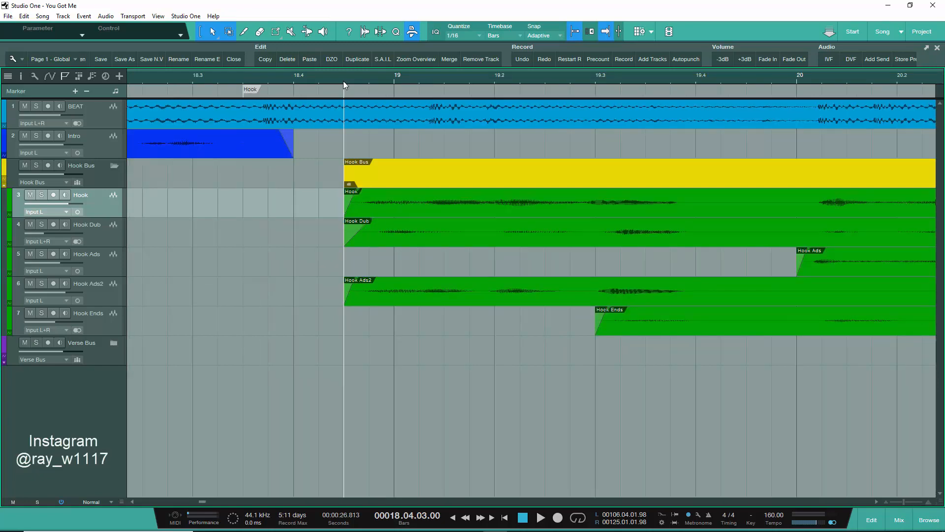
scroll(344, 81, down, 3)
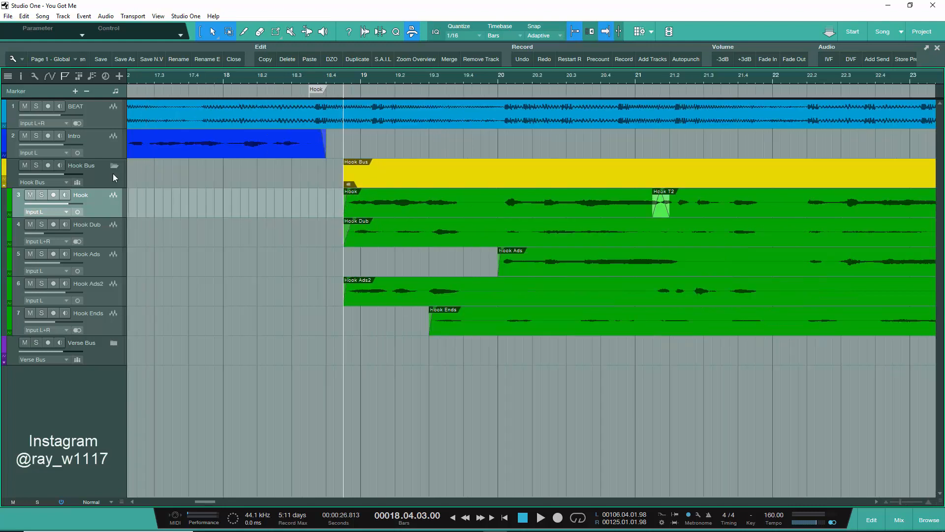
click(113, 167)
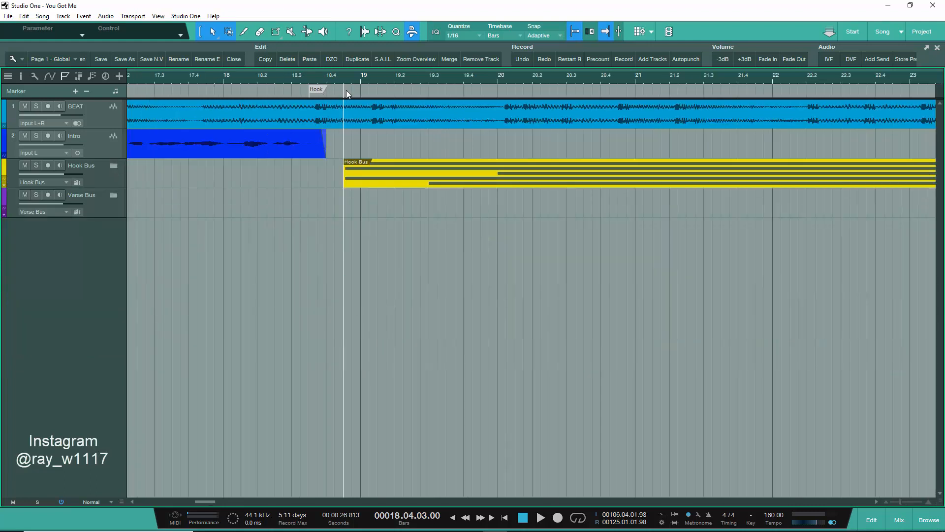
click(108, 166)
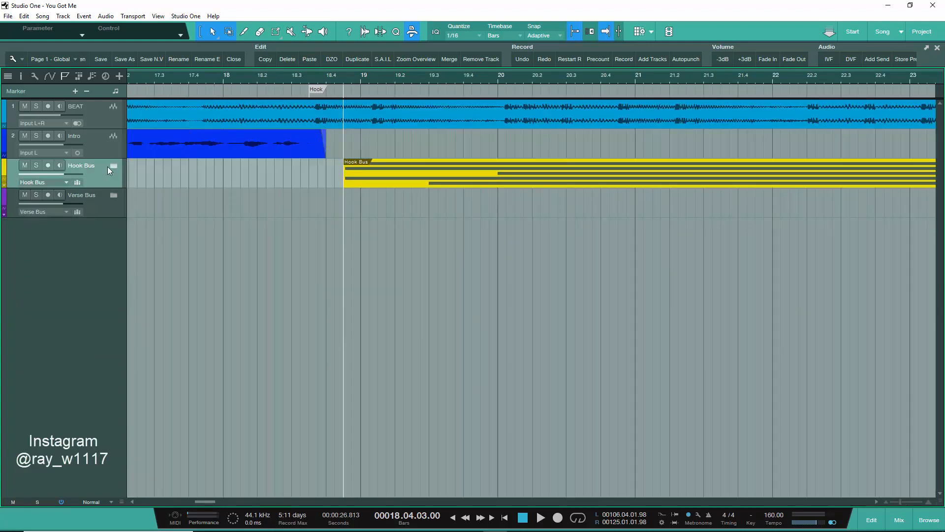
click(113, 166)
Play the song briefly from the start of the first hook section.
scroll(344, 78, up, 10)
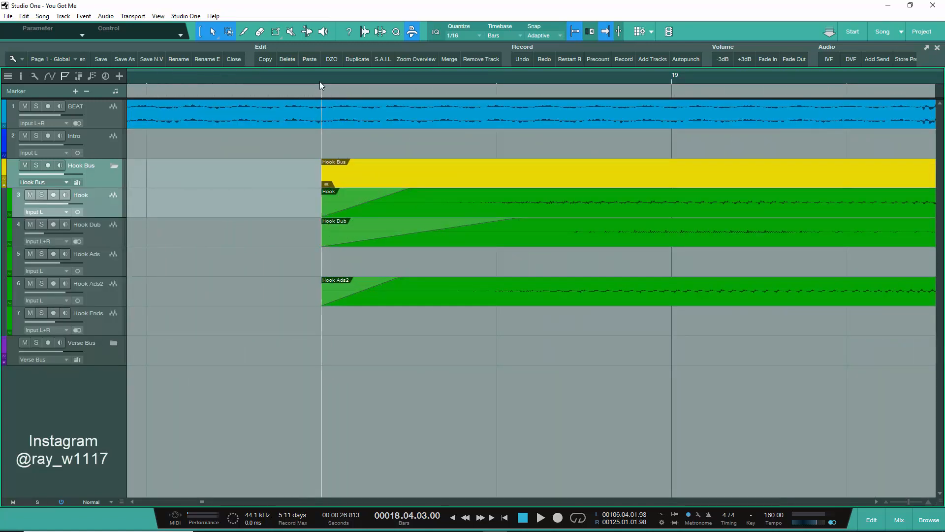
key(space)
key(space)
key(space)
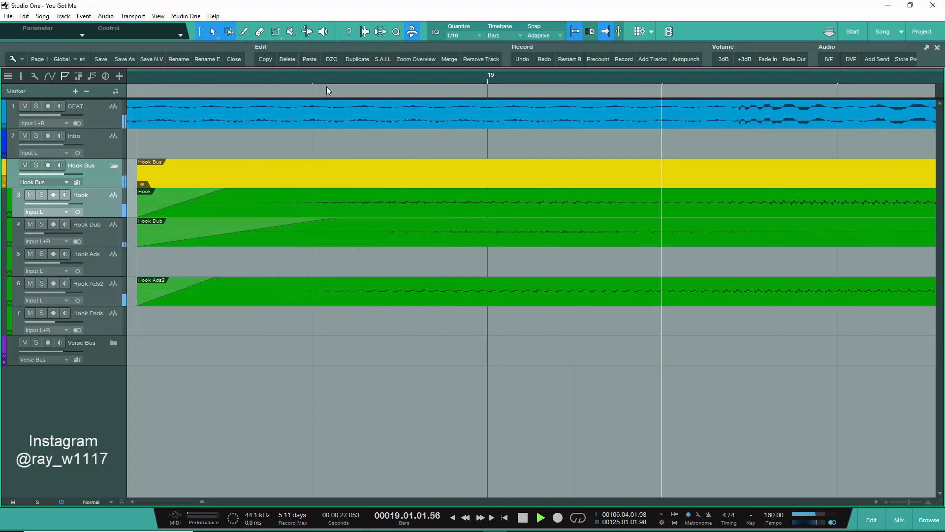
key(space)
Solo the BEAT track and play it from the hit just after bar 19, at 19.01.02.36.
scroll(323, 81, down, 5)
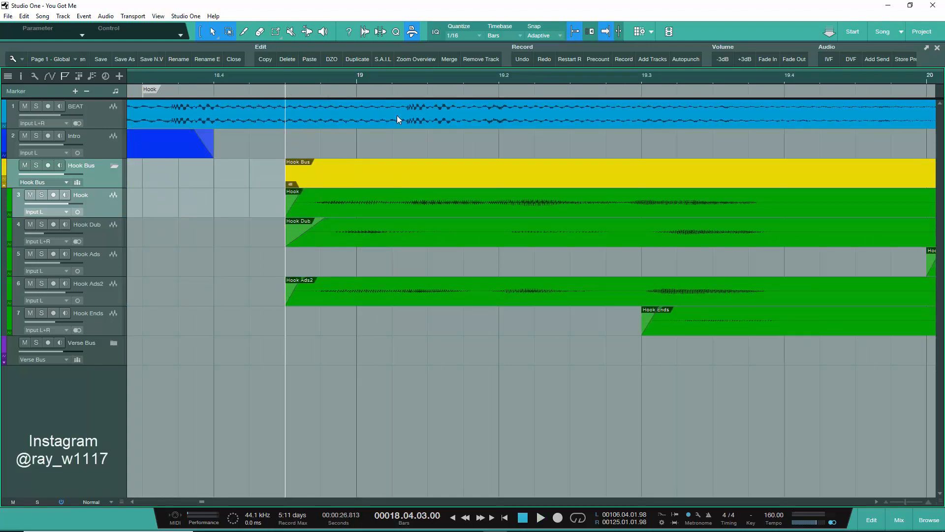
click(405, 86)
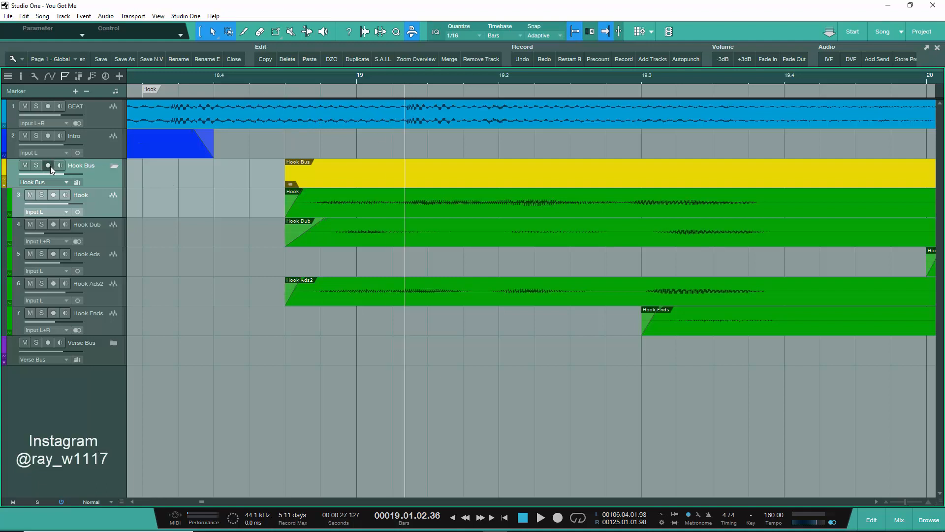
click(37, 105)
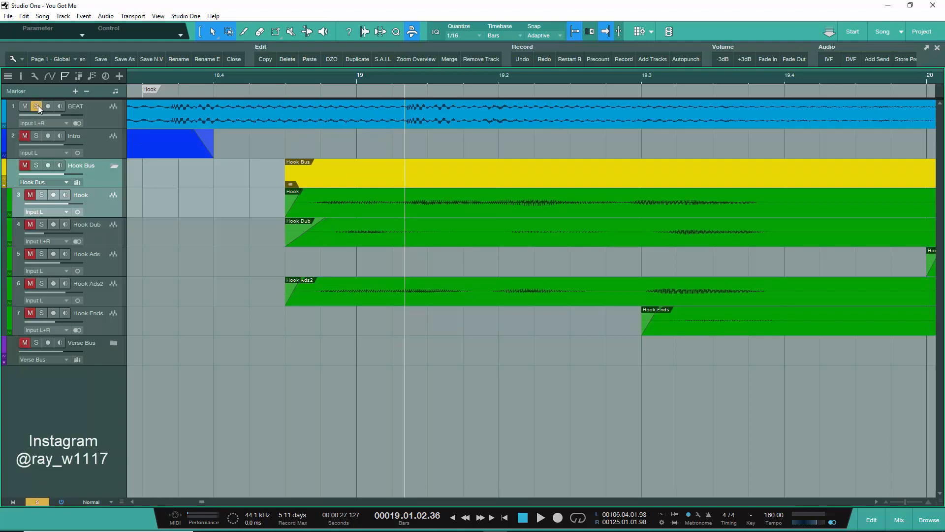
key(space)
key(space)
mouse_move(938, 502)
mouse_down()
mouse_move(936, 486)
mouse_move(936, 494)
mouse_up()
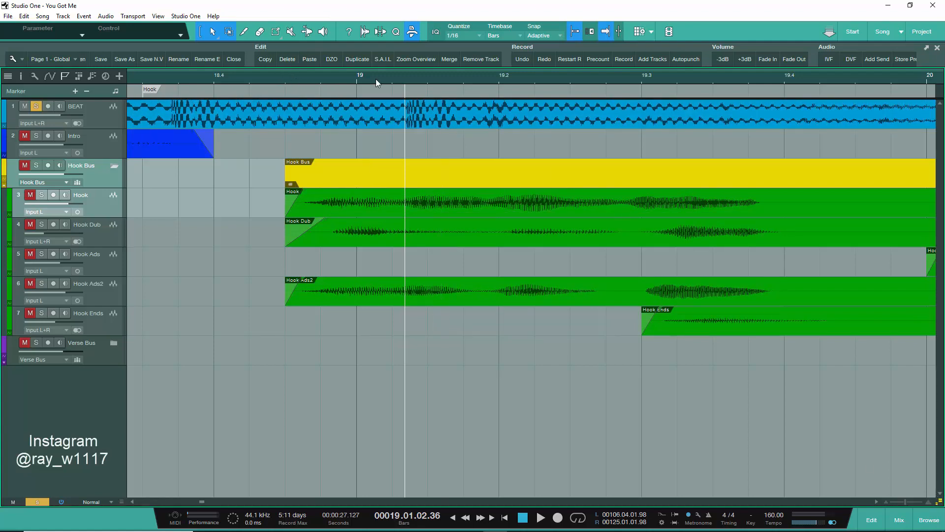
Replay the soloed beat from 19.01.02.36 to hear the hit just after bar 19.
key(space)
key(space)
key(space)
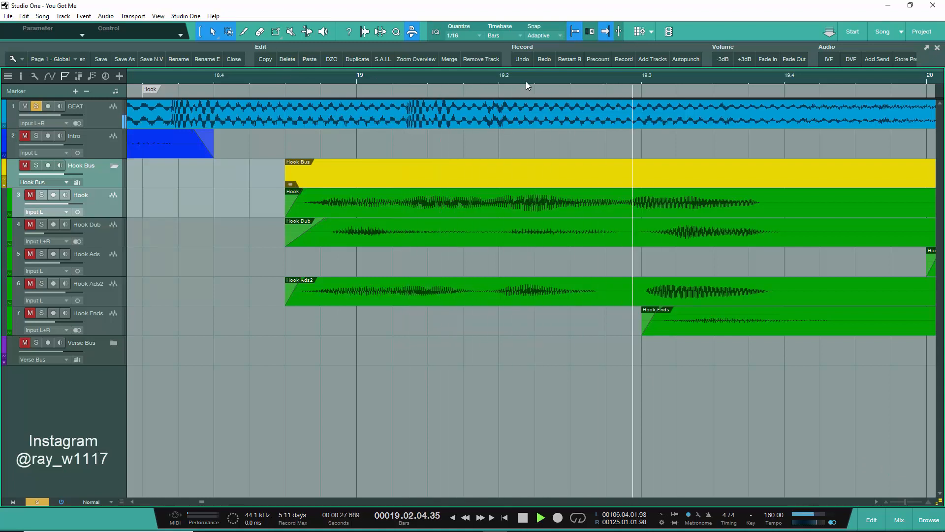
key(space)
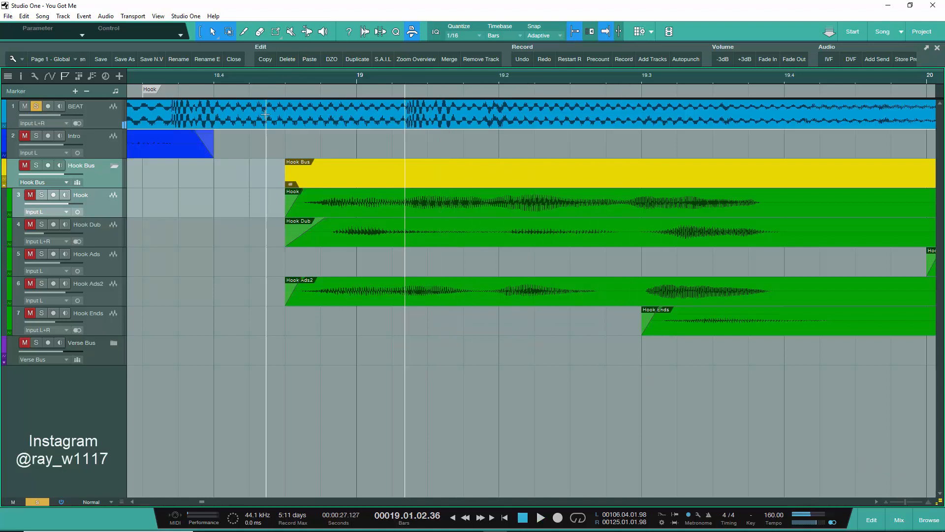
Place the playhead at the start of the first Hook Bus section, at 18.04.03.00, and examine its offset from the beat's hits.
click(287, 86)
scroll(296, 83, up, 4)
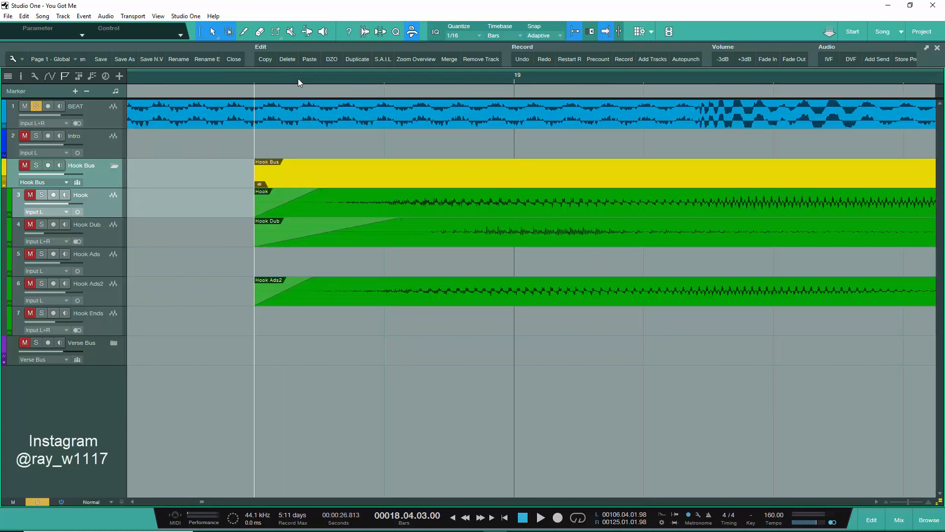
scroll(319, 77, down, 3)
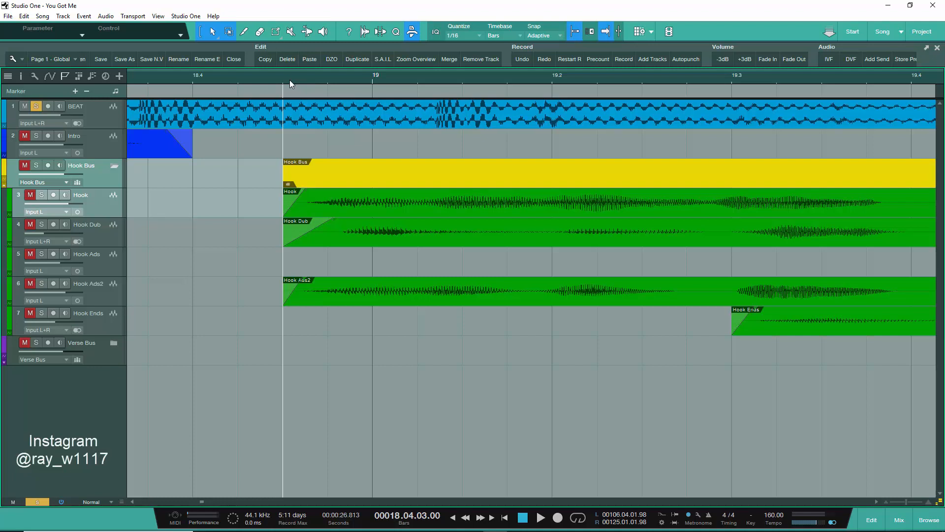
scroll(289, 79, up, 2)
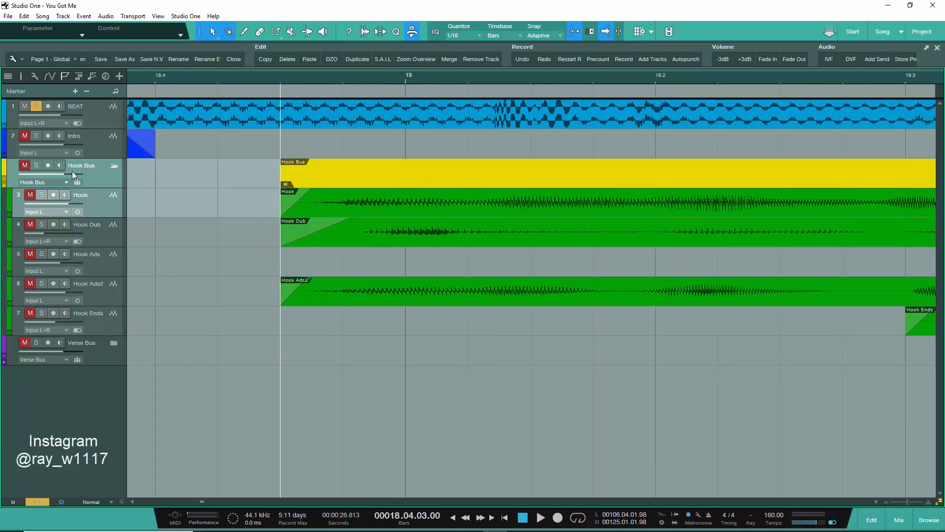
Collapse the Hook Bus folder, expand it to check its hook tracks, and leave it collapsed as a single block.
click(115, 166)
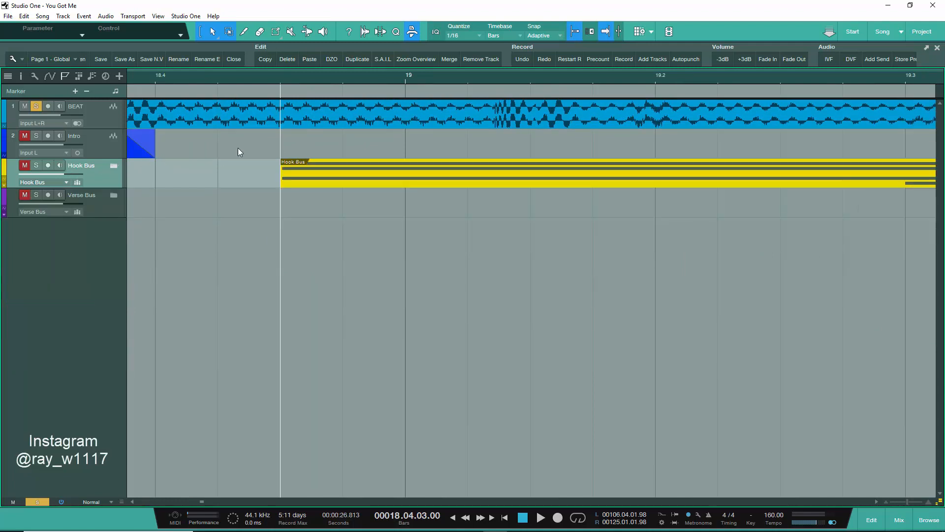
click(113, 167)
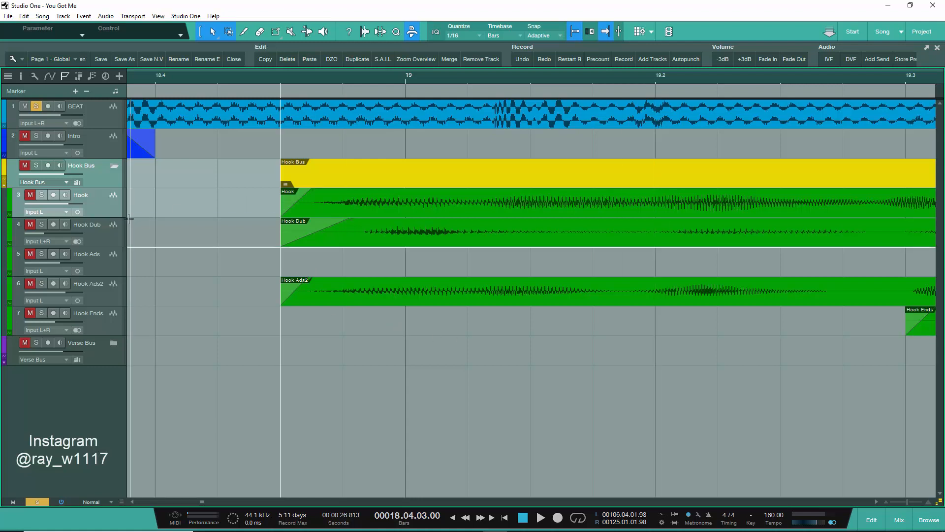
click(113, 166)
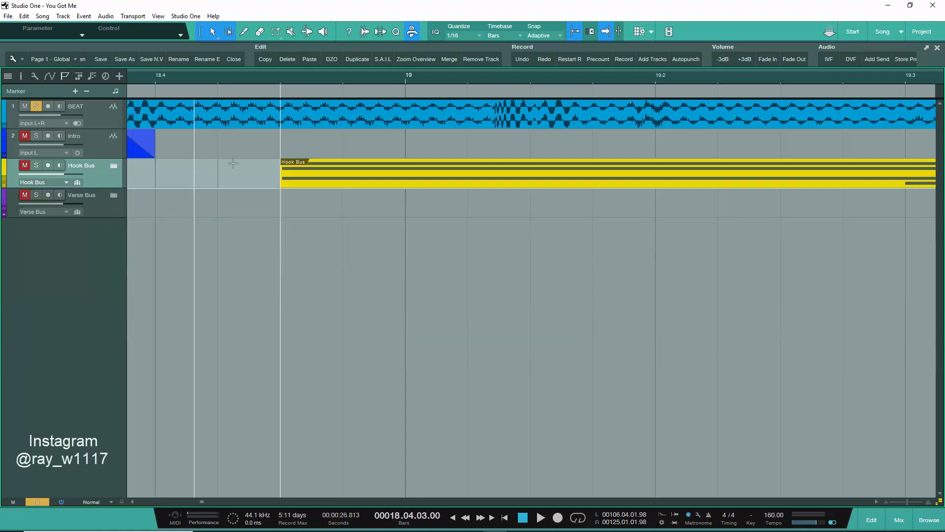
Duplicate the first Hook Bus section, which starts at 18.04.03.00.
click(287, 178)
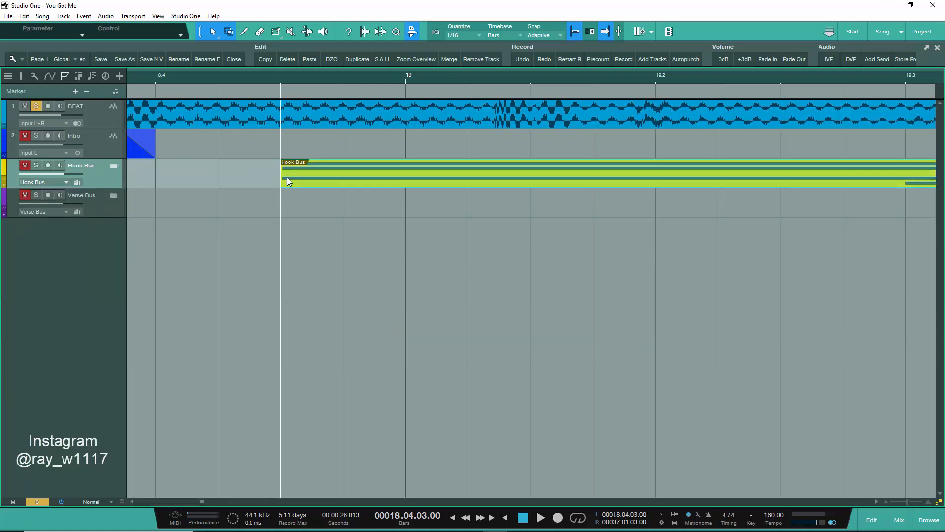
key(p)
key(d)
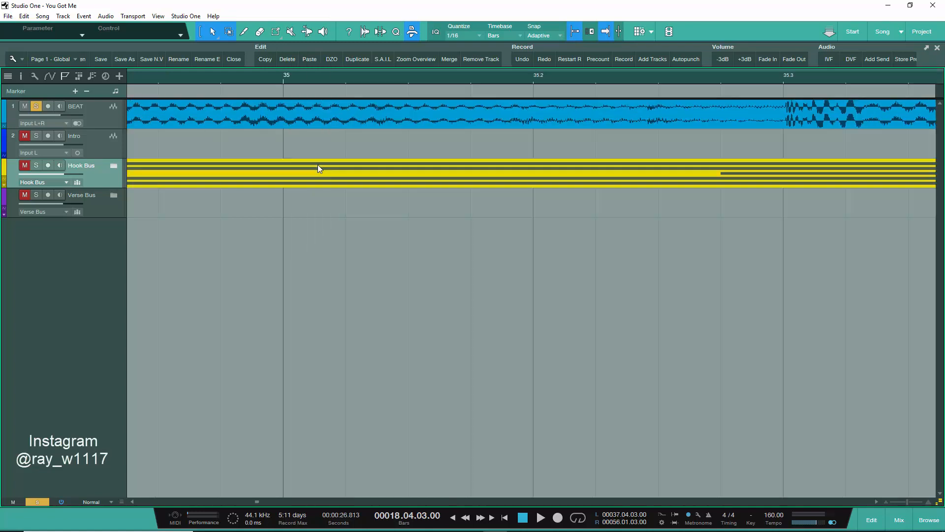
Move the duplicated Hook Bus section to bar 108, at 108.01.01.00, just after the Hook 3 marker.
scroll(336, 75, down, 10)
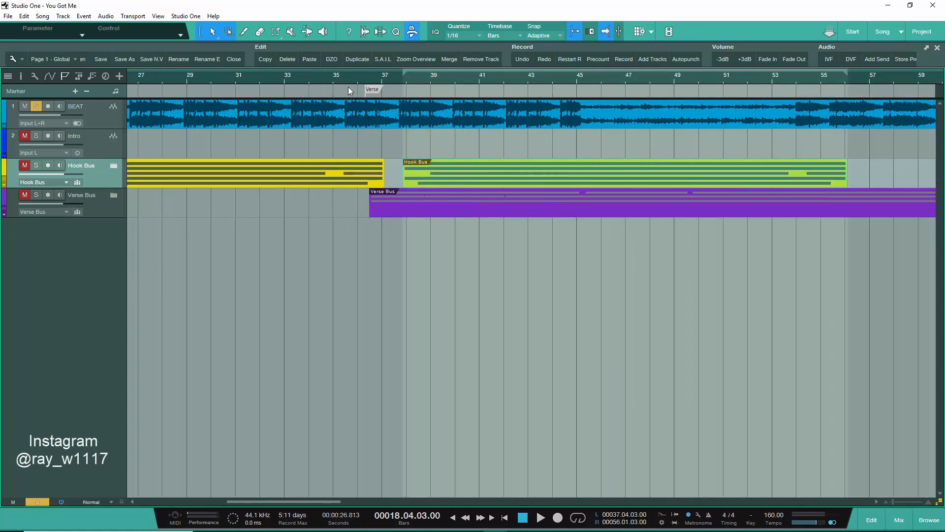
scroll(349, 87, down, 5)
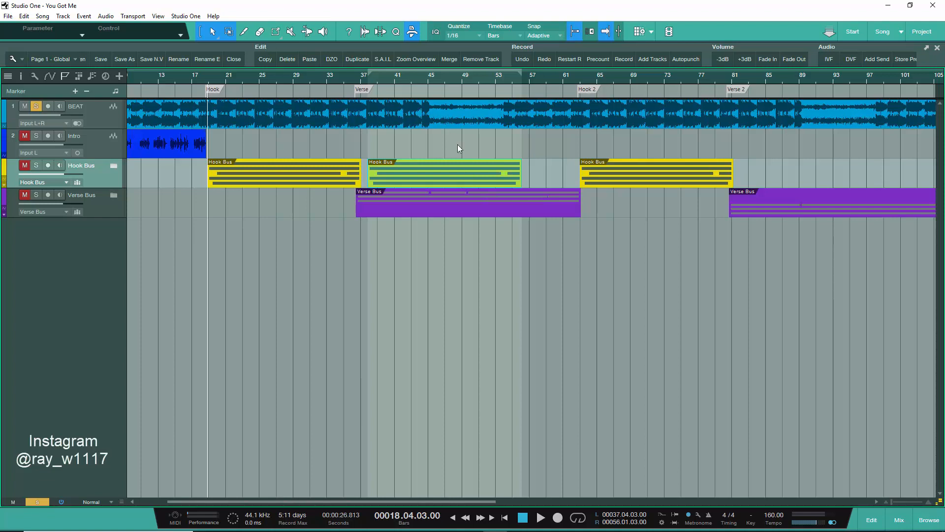
scroll(463, 78, down, 5)
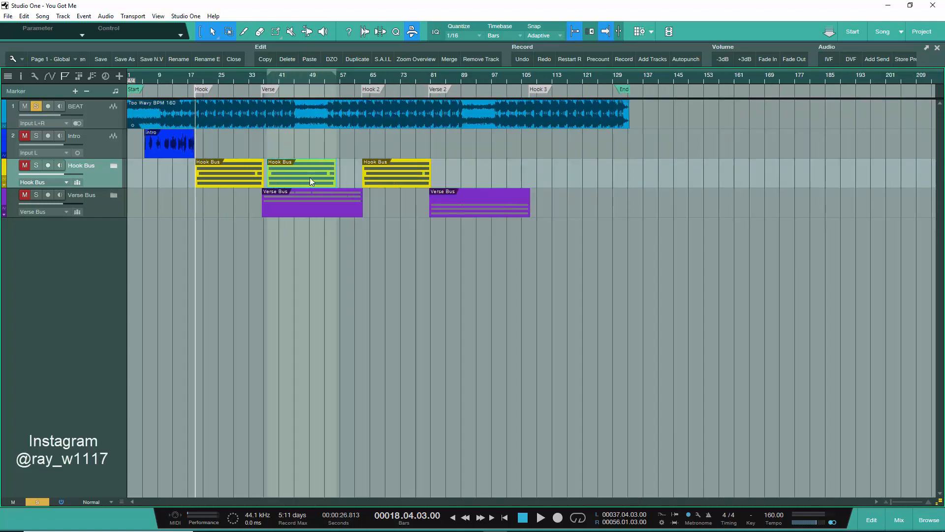
mouse_move(309, 177)
mouse_down()
mouse_move(499, 149)
mouse_move(576, 152)
mouse_up()
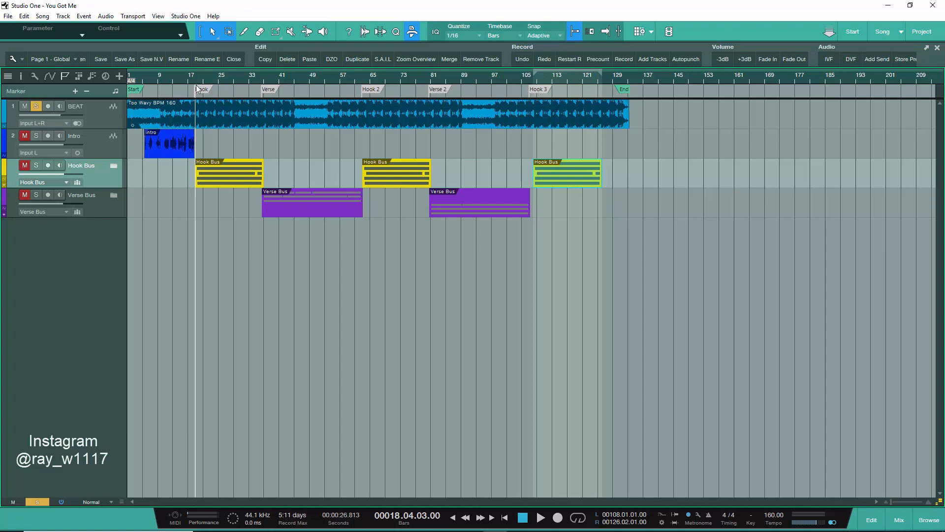
Play the soloed beat several times from 18.04.01.00, just before the first hook section, to check how it lines up with the bars.
scroll(197, 83, up, 8)
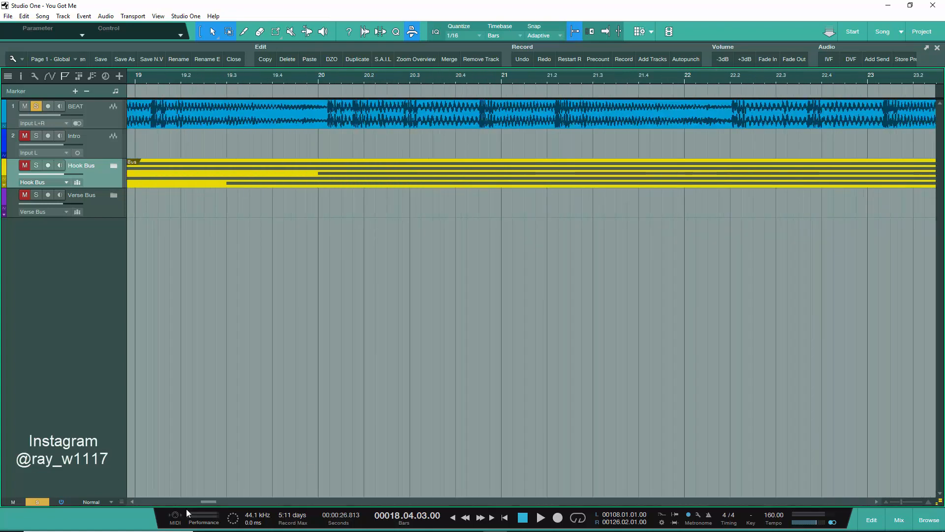
drag(207, 500, 204, 500)
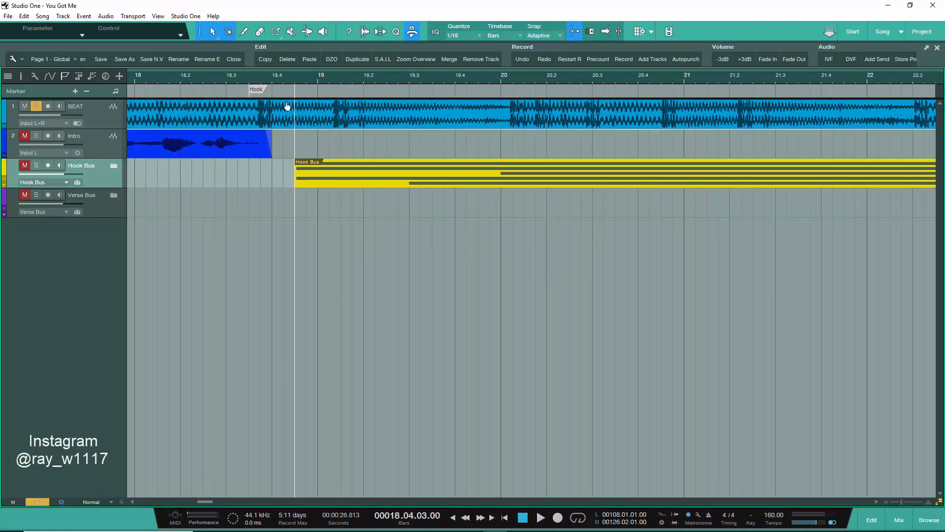
scroll(285, 76, up, 3)
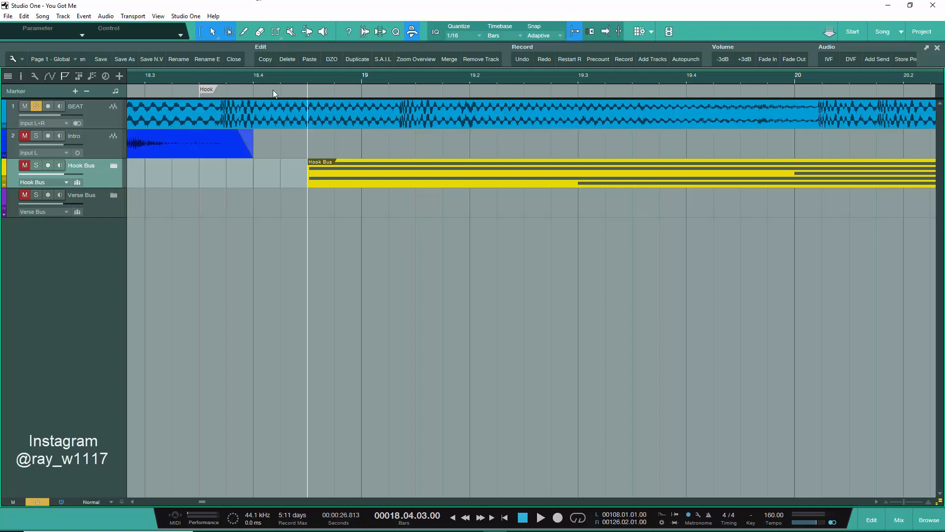
click(252, 84)
key(space)
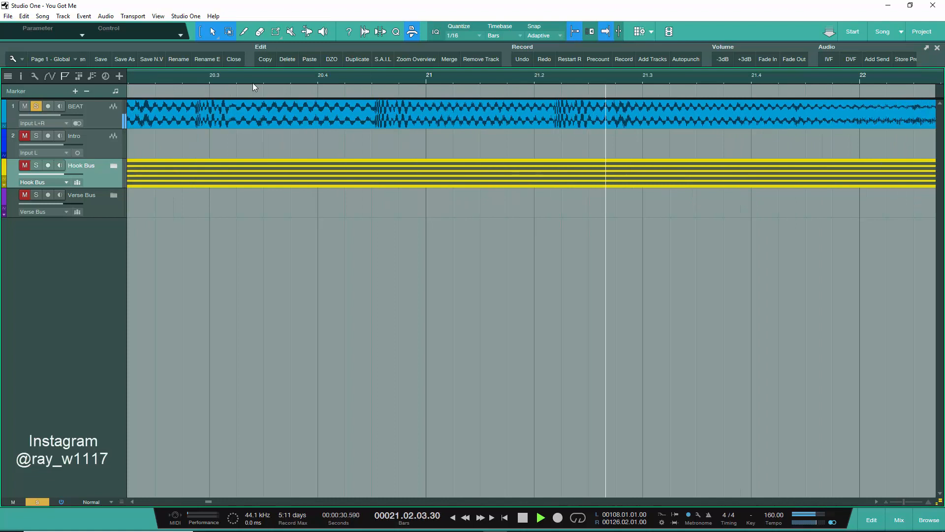
key(space)
key(space)
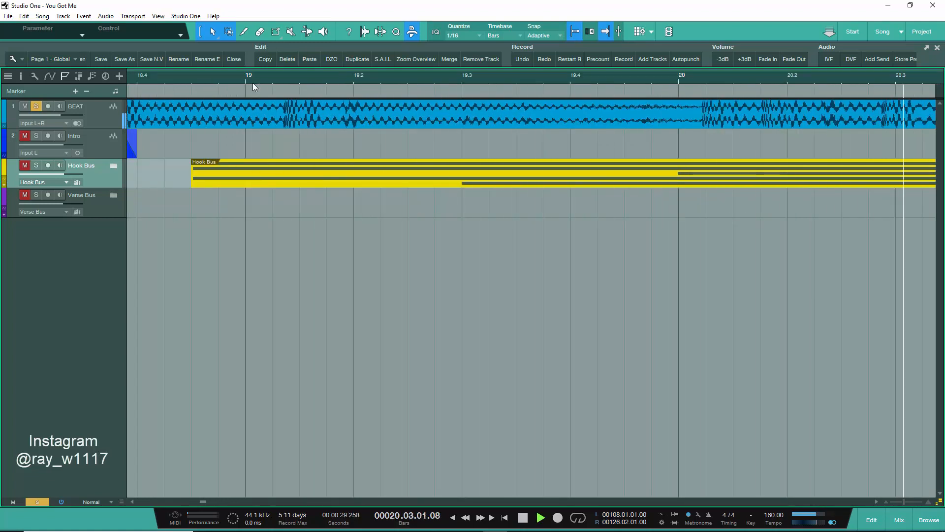
key(space)
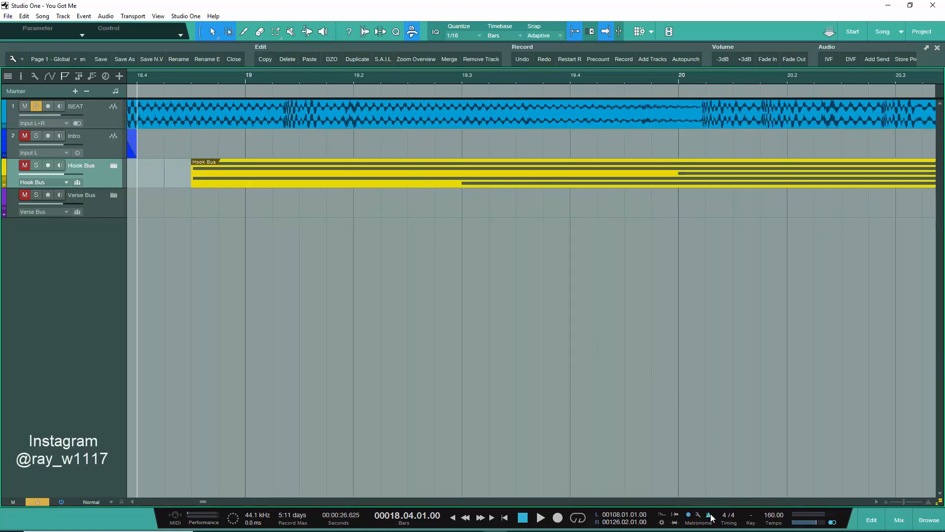
key(space)
key(space)
key(space)
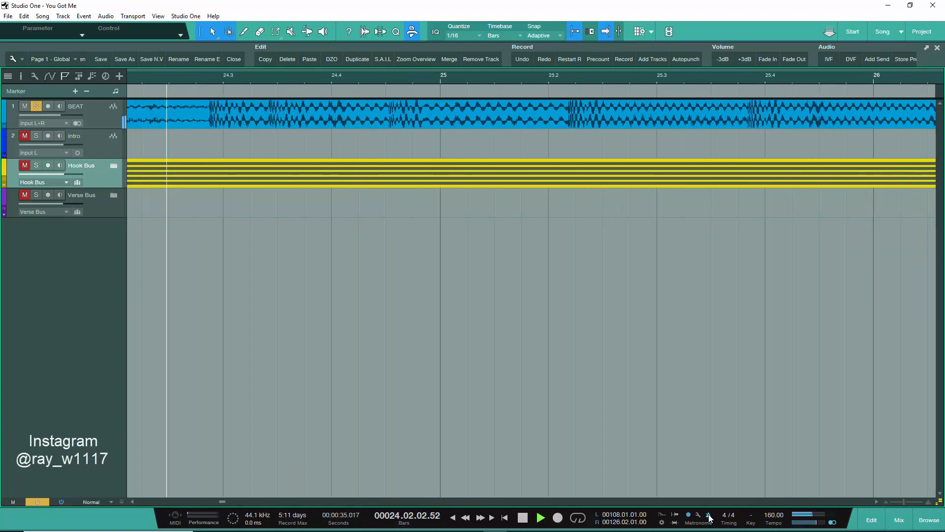
key(space)
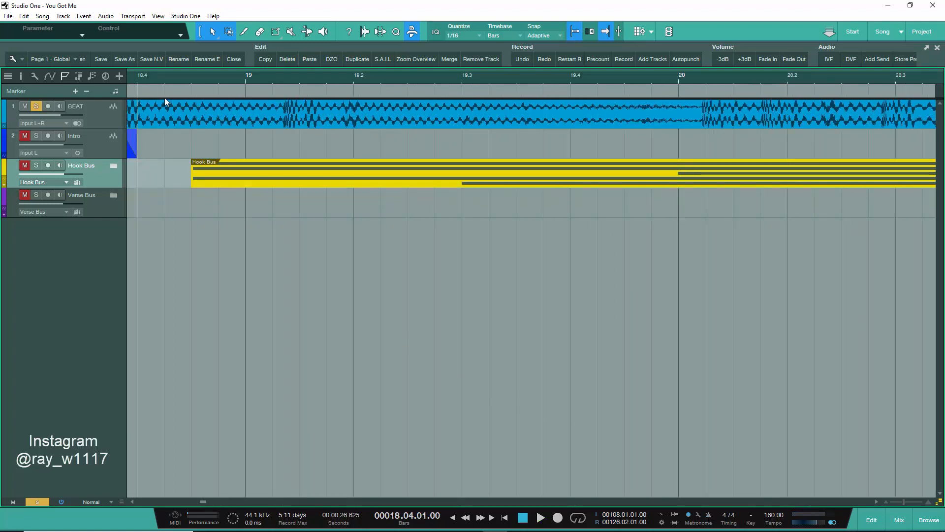
Return the playhead to the first hook section's start at 18.04.03.00 and play the beat from there repeatedly.
click(192, 82)
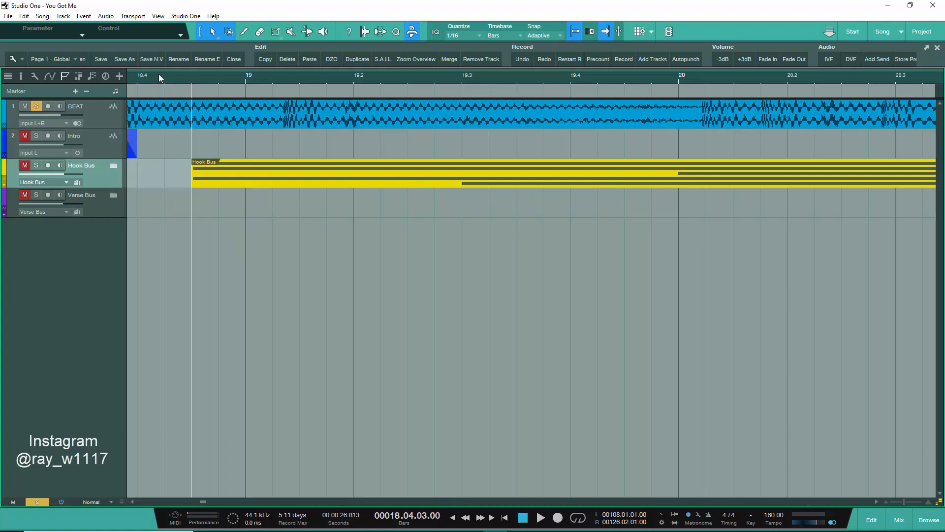
key(e)
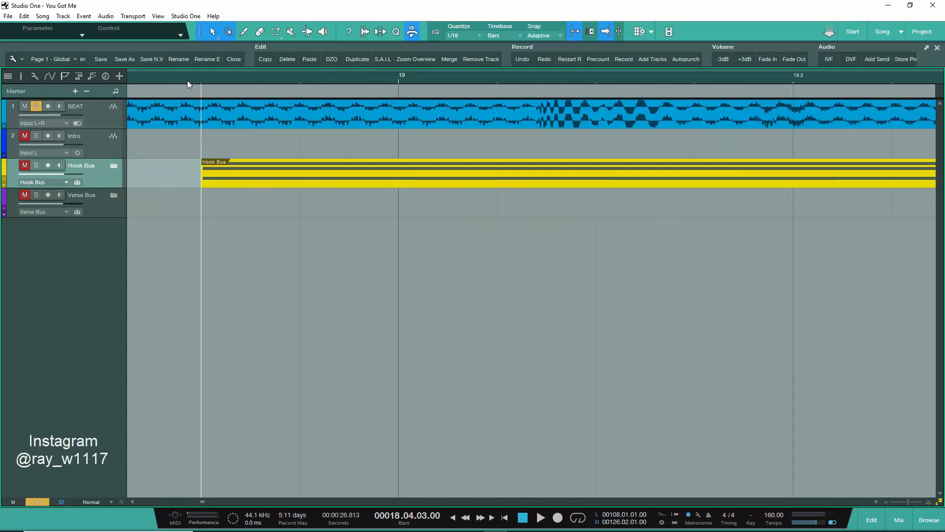
key(space)
key(space)
key(space)
key(space)
Play the beat from 107.01.01.00 near the Hook 3 marker to compare it with the first hook.
scroll(187, 79, down, 6)
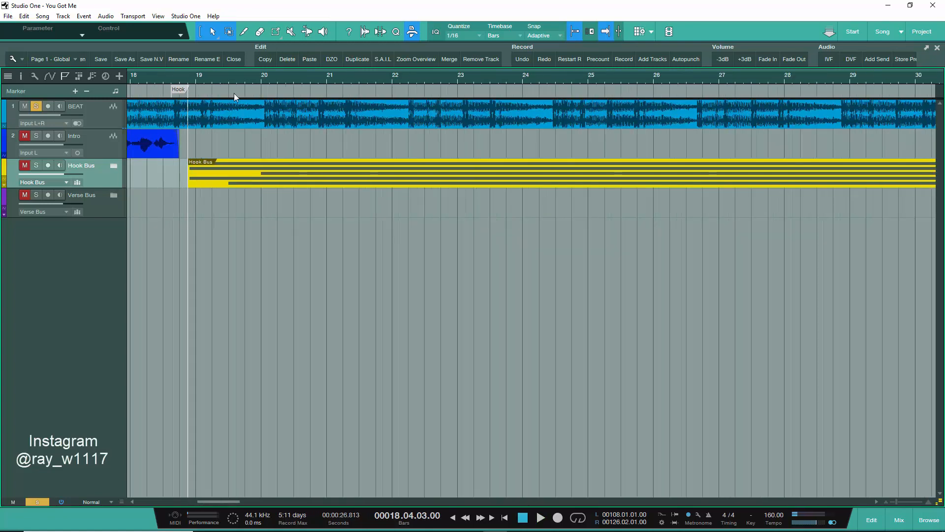
drag(232, 500, 522, 456)
scroll(418, 75, up, 5)
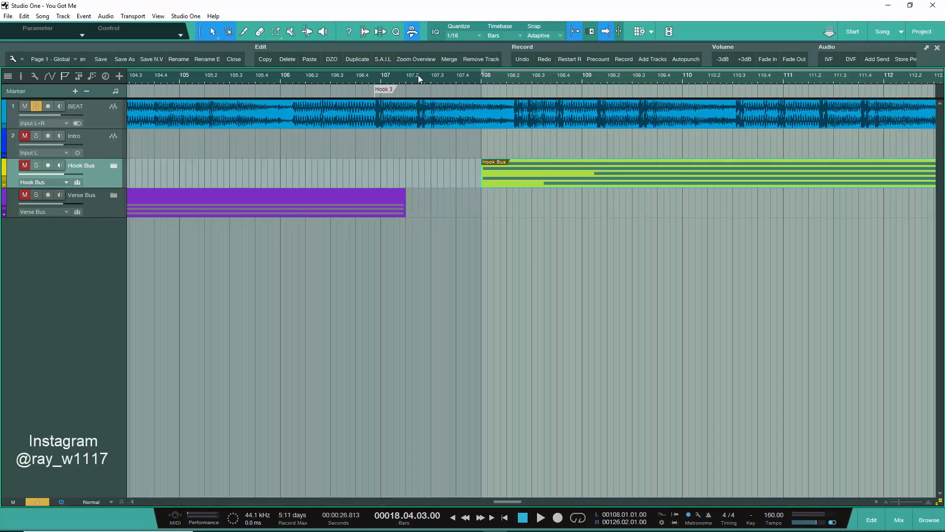
scroll(418, 74, up, 2)
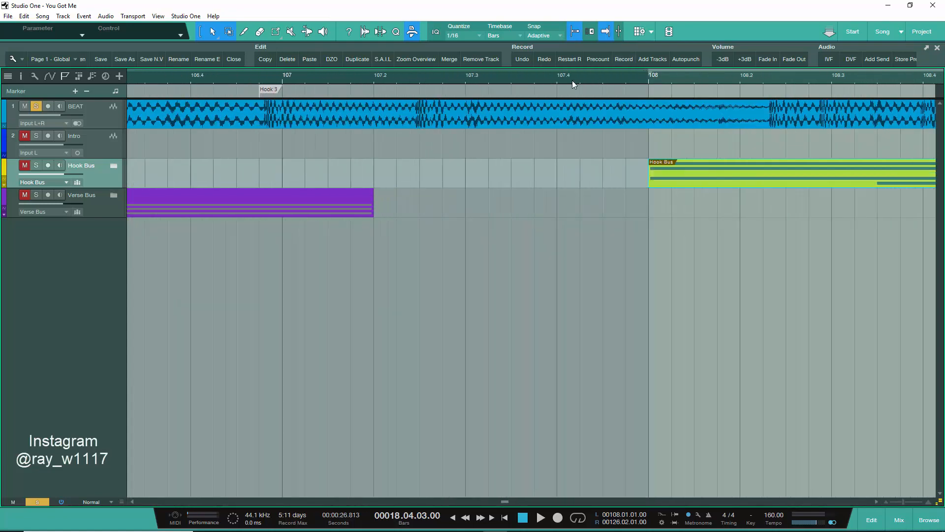
click(281, 81)
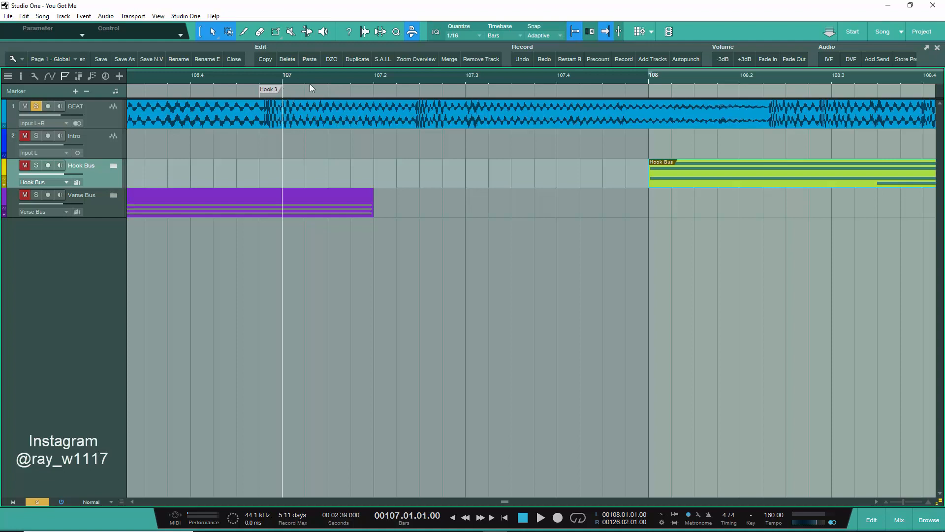
key(space)
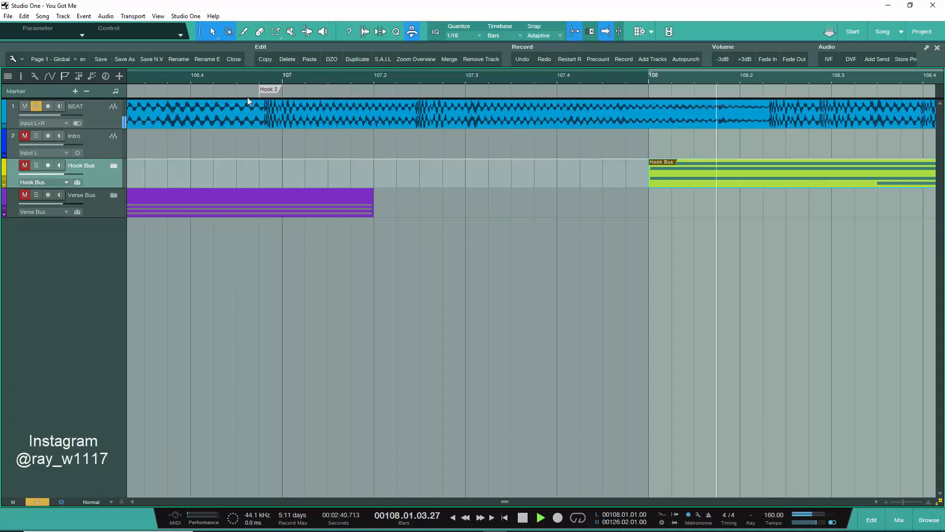
key(space)
Play the beat from slightly before the Hook 3 marker, trying 106.03.04.00 and an earlier point as starting positions.
scroll(273, 78, up, 3)
scroll(273, 78, down, 3)
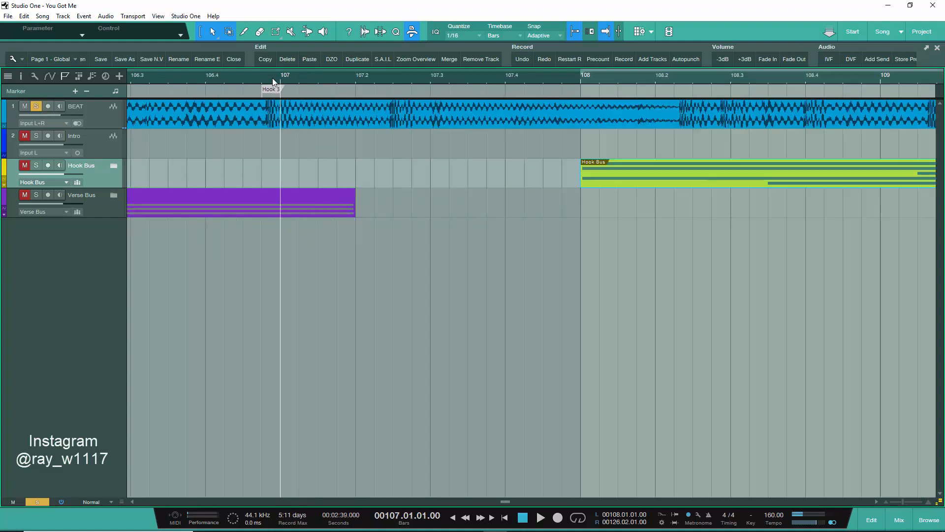
key(space)
click(187, 82)
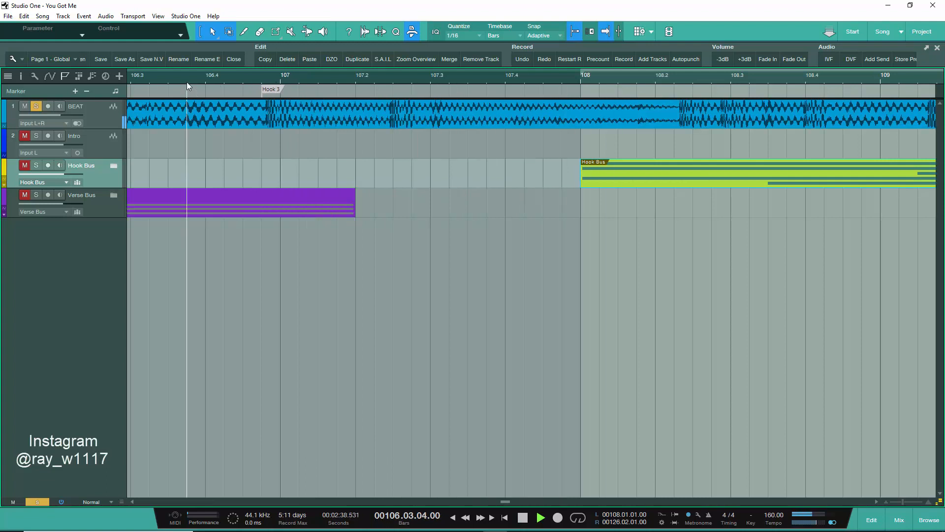
key(space)
key(space)
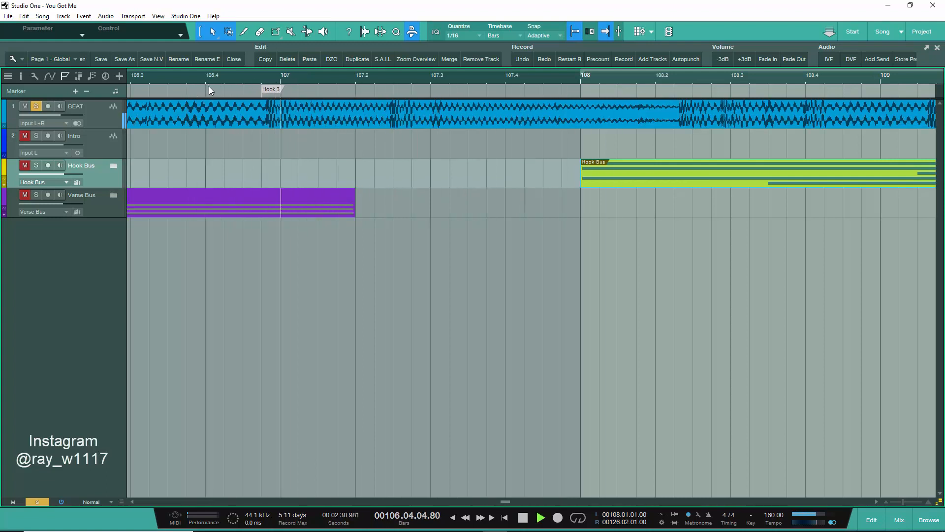
click(166, 81)
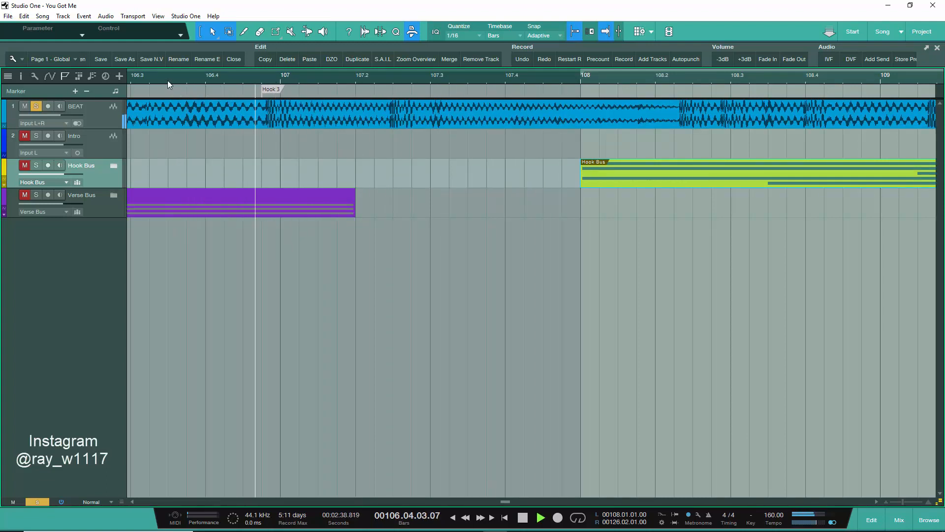
Play the beat from 106.04.03.00, just before the Hook 3 marker, and stop with the playhead at that position.
click(242, 81)
click(242, 82)
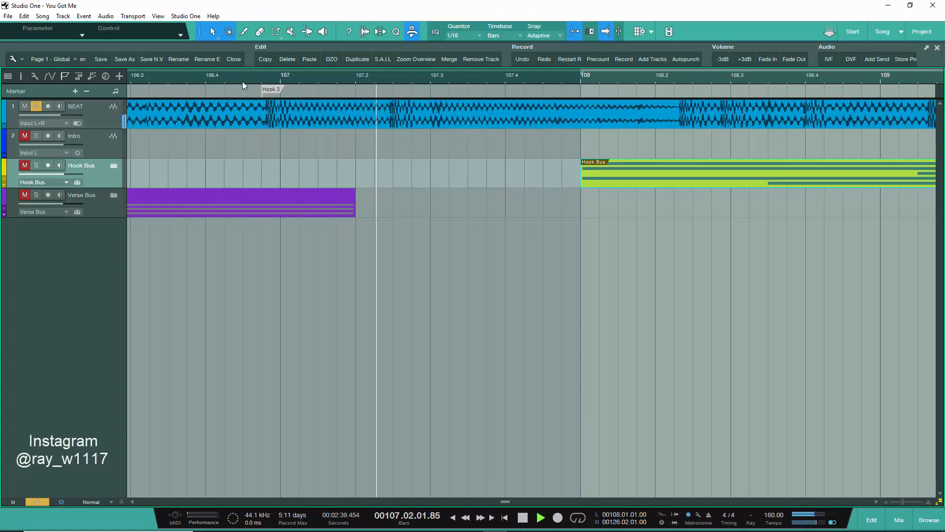
click(242, 81)
key(space)
scroll(246, 78, up, 2)
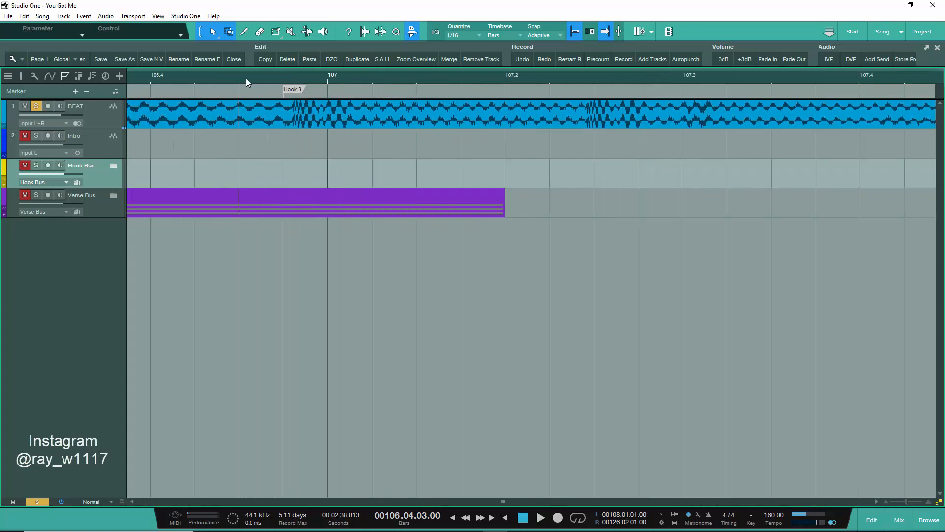
Move the copied hook section on the Hook Bus track so it starts at 106.04.03.00, just before the Hook 3 marker.
scroll(246, 78, down, 3)
drag(562, 179, 274, 170)
scroll(230, 75, down, 3)
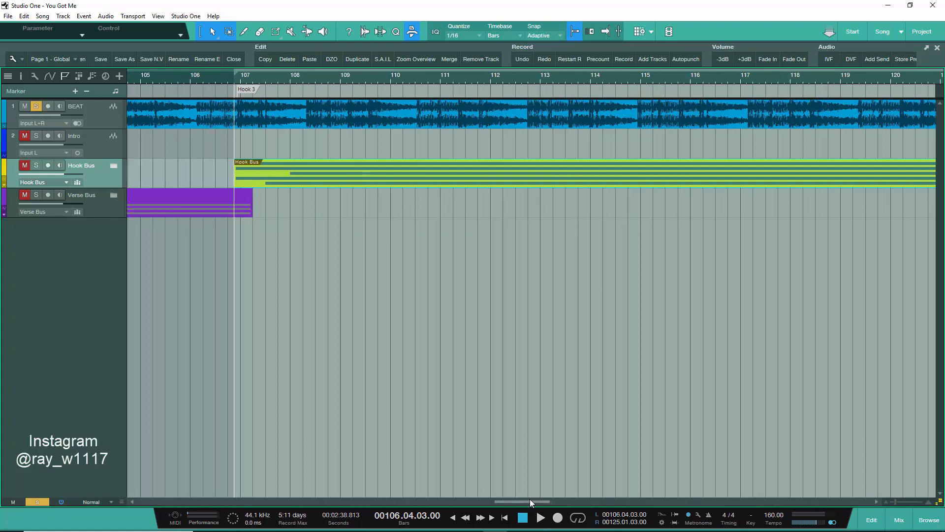
Turn off the BEAT track's solo and play all tracks from 18.03.01.00, just before the first hook section.
drag(529, 500, 229, 480)
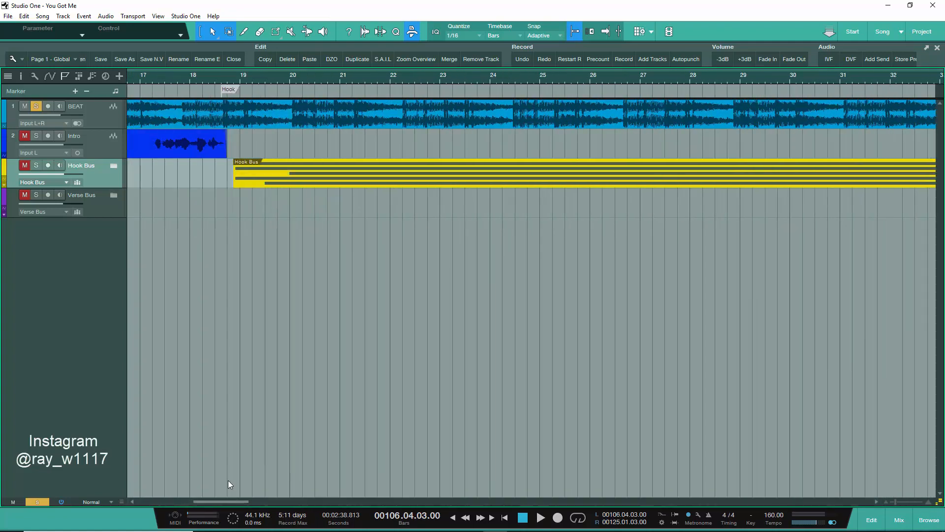
click(215, 81)
click(35, 106)
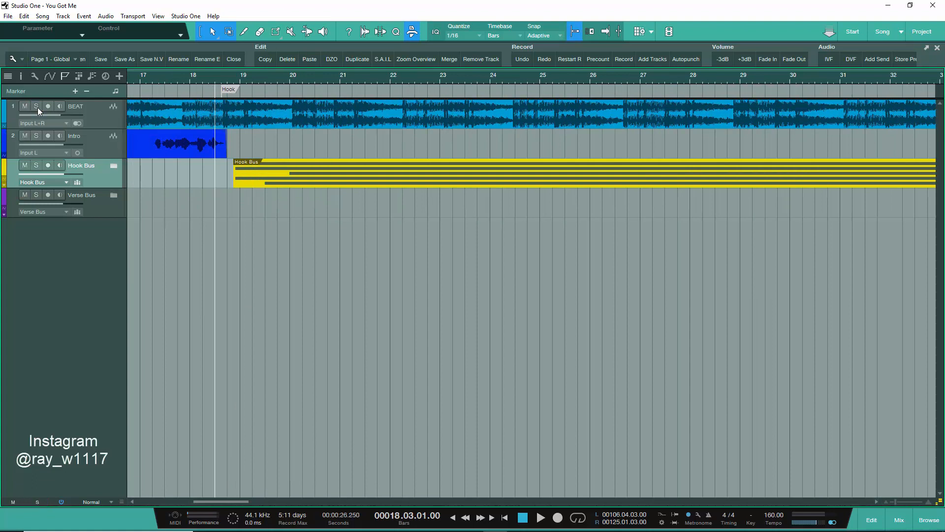
key(space)
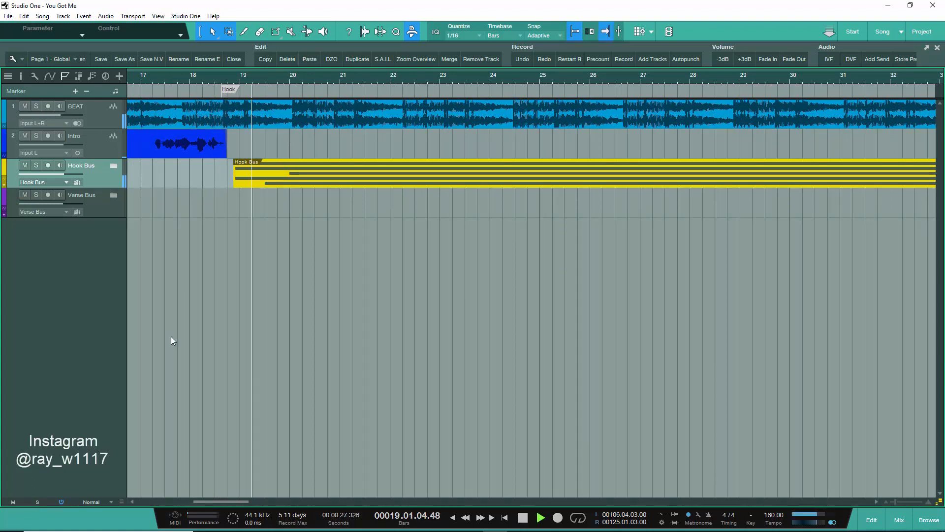
scroll(268, 77, down, 2)
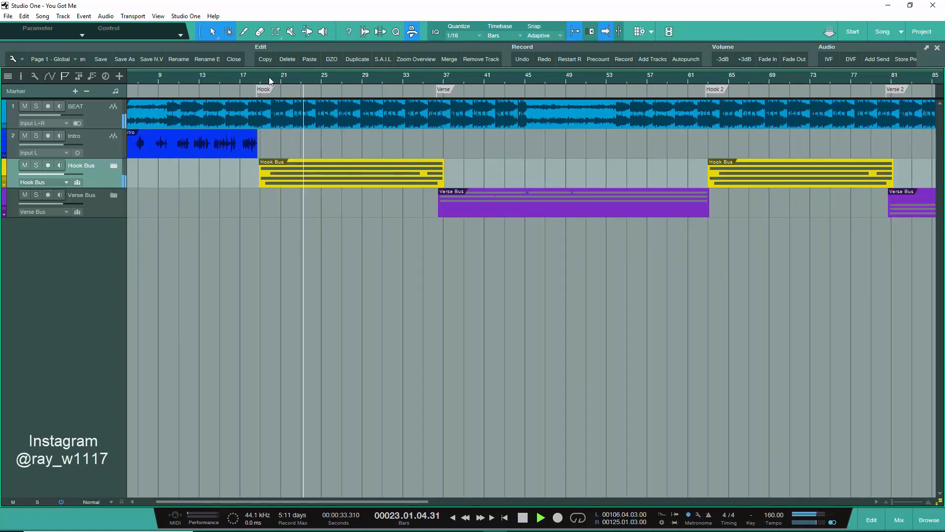
key(space)
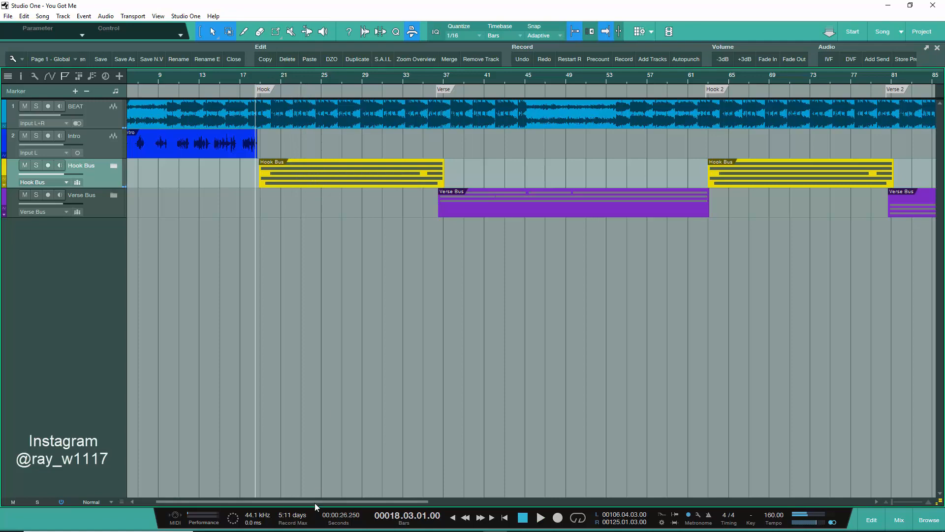
Play all tracks from 105.04.03.00 through the start of the copied hook section at Hook 3.
drag(315, 503, 544, 486)
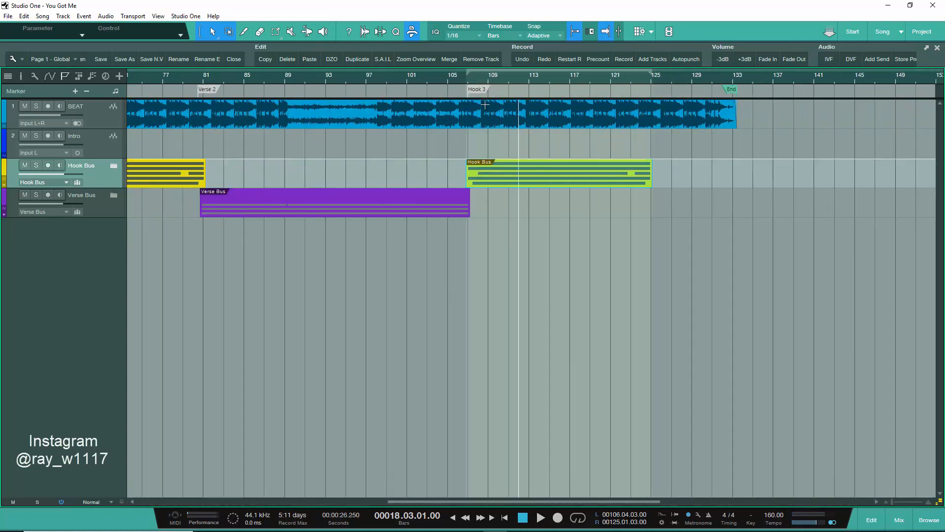
click(462, 81)
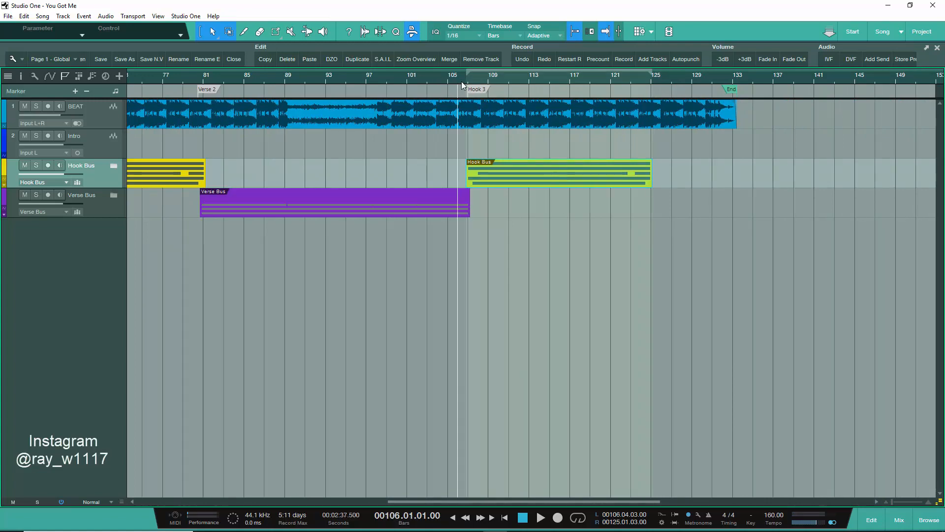
scroll(461, 81, up, 6)
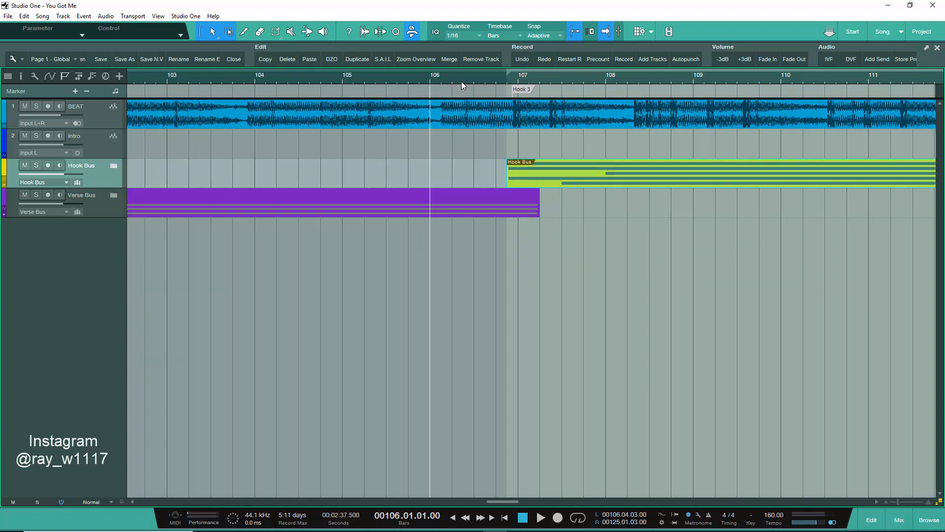
scroll(461, 82, up, 2)
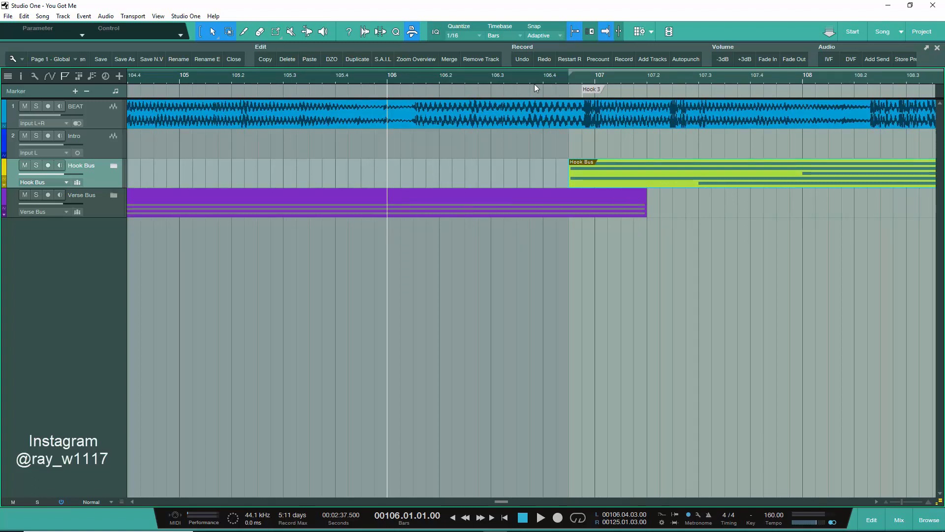
click(569, 82)
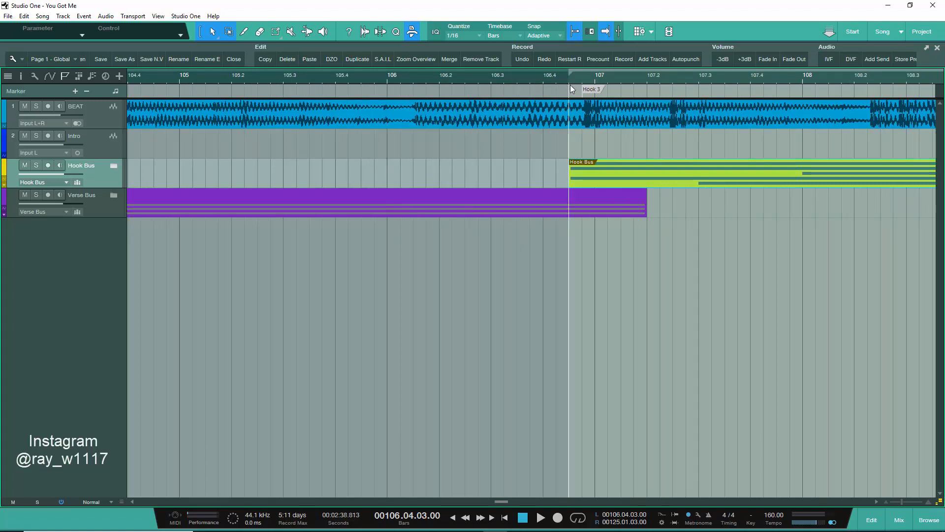
click(368, 78)
key(space)
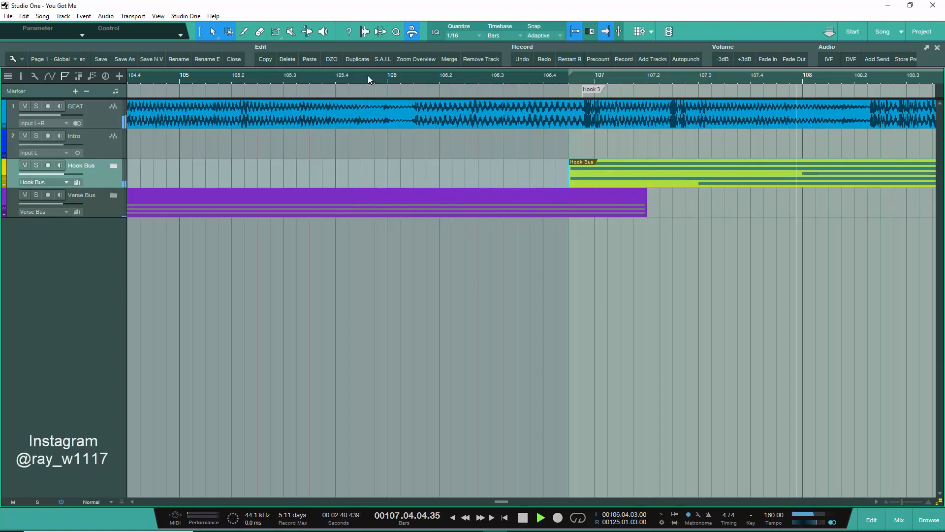
key(space)
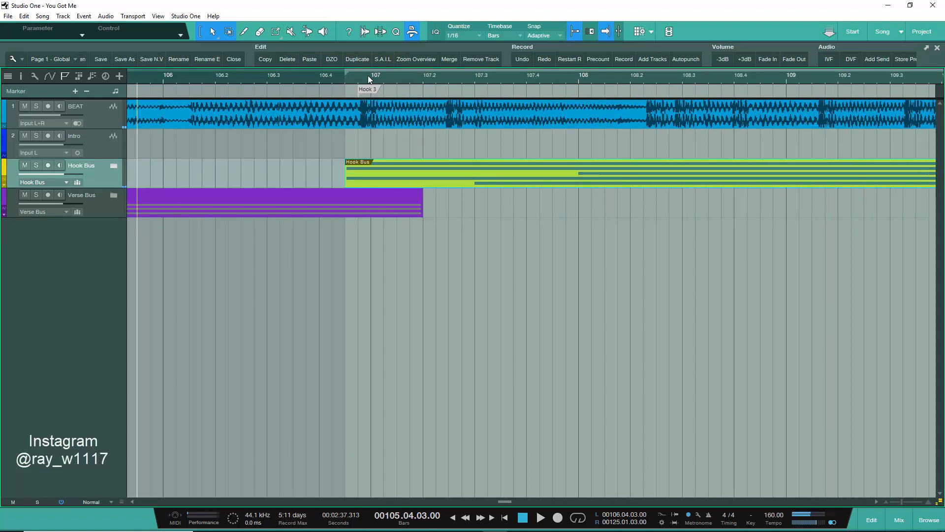
Replay the transition from the second verse into Hook 3, finally starting from 105.04.04.00.
click(268, 80)
key(space)
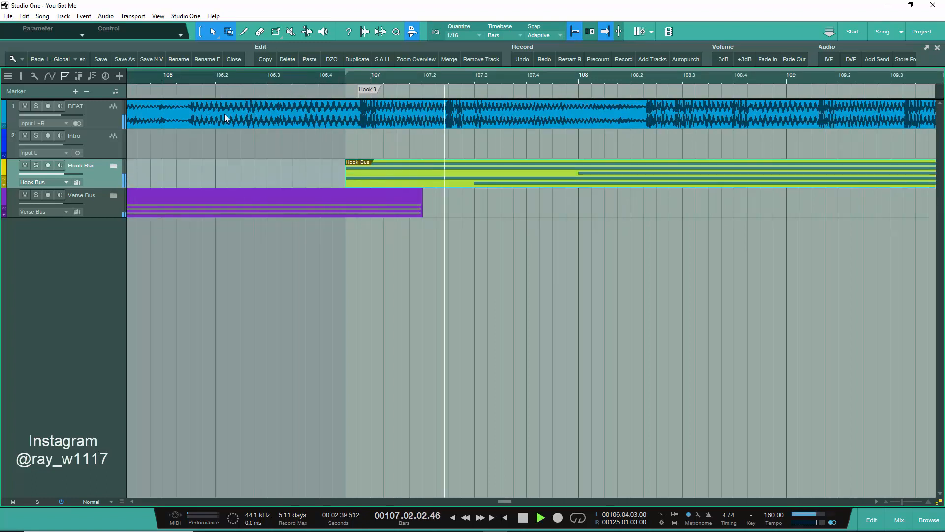
click(155, 79)
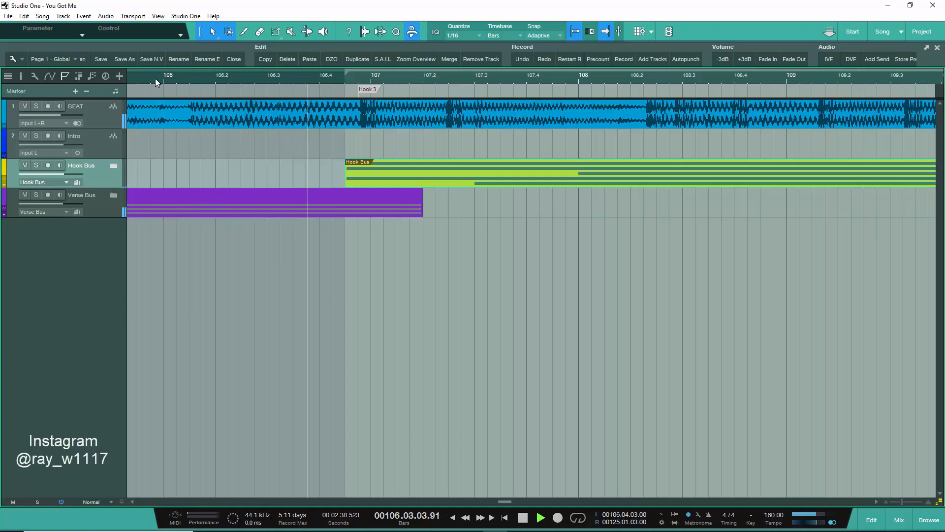
key(space)
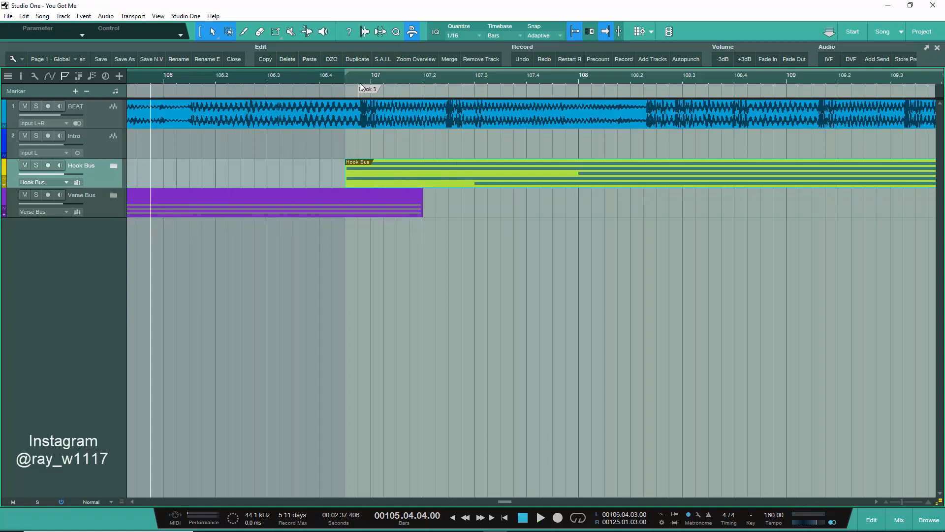
Move the copied hook section to start at 106.04.04.00 on the Hook 3 marker and play it from 106.01.01.00.
click(359, 87)
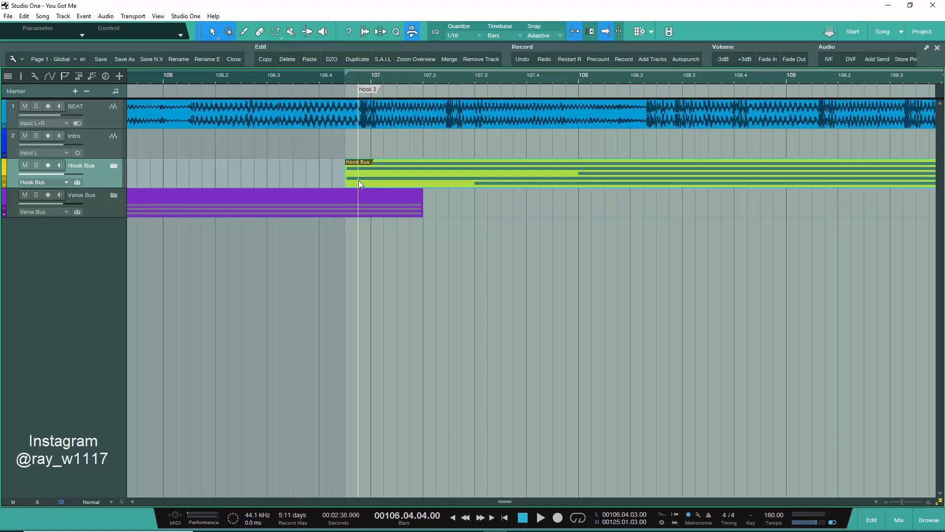
drag(358, 180, 372, 180)
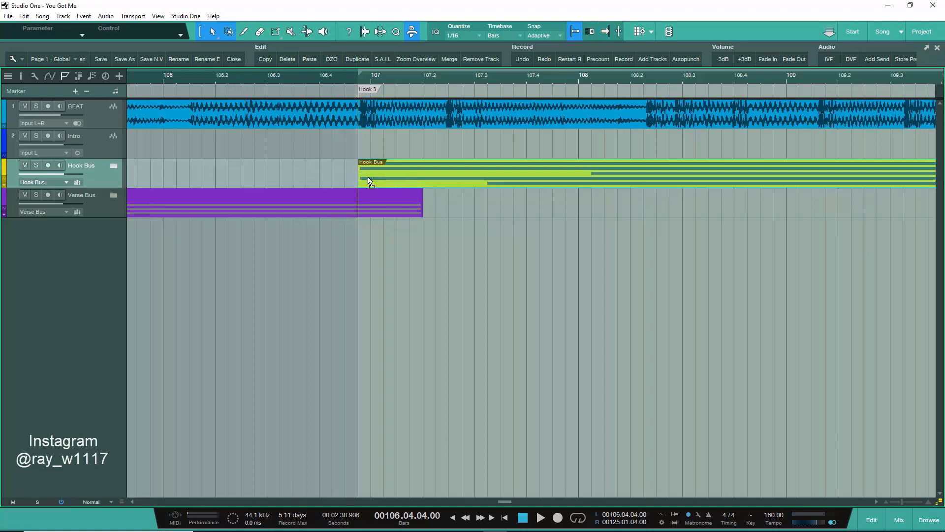
click(165, 78)
key(space)
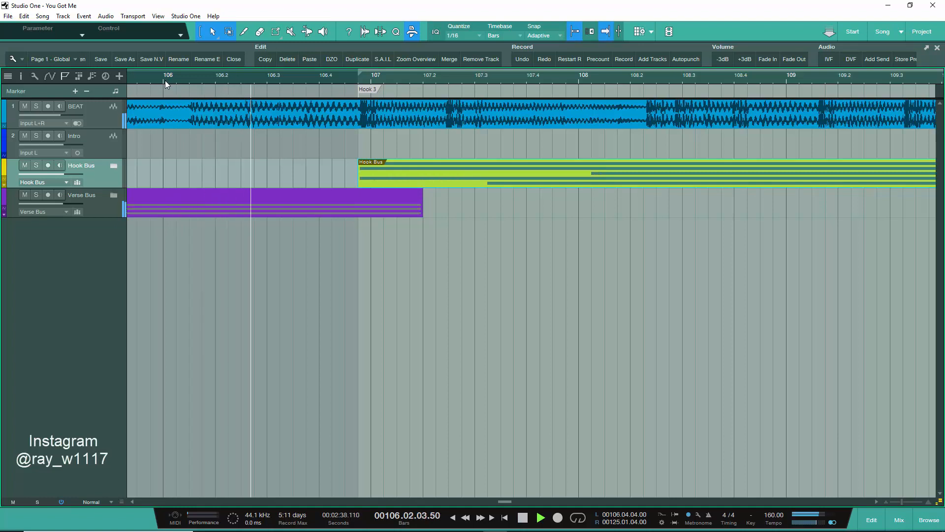
key(space)
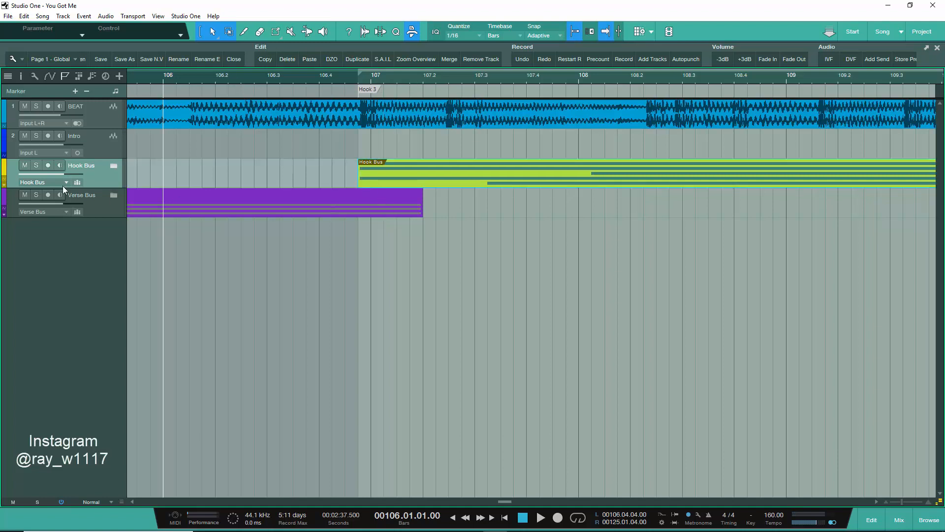
Solo the BEAT track and play it from 106.01.01.00 past the Hook 3 marker.
click(36, 106)
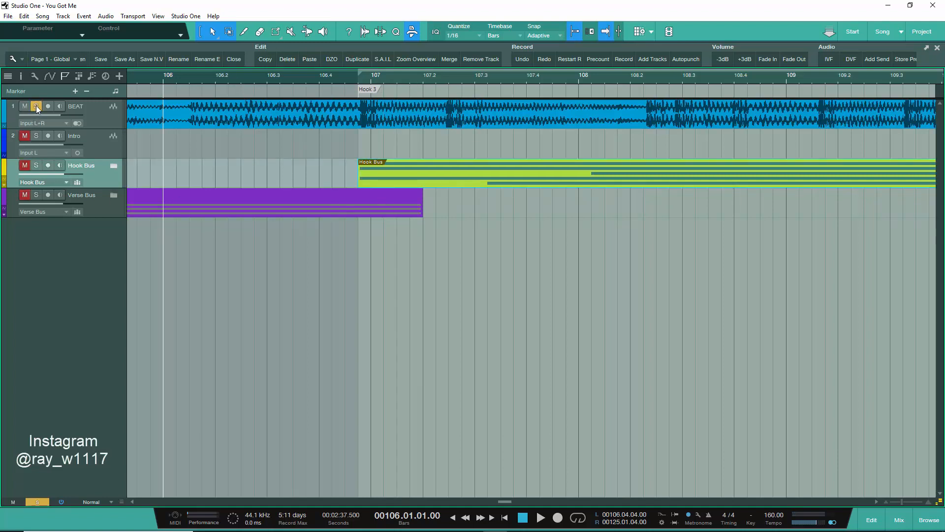
key(space)
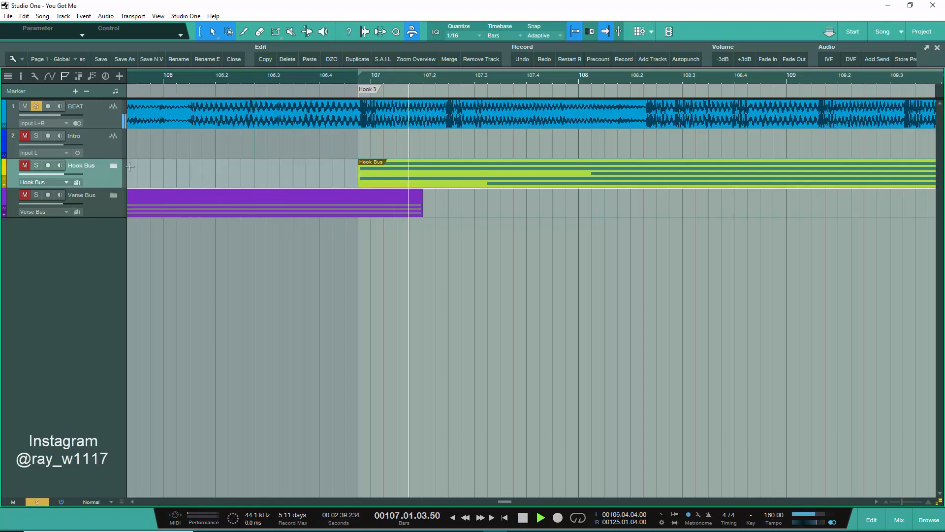
click(167, 167)
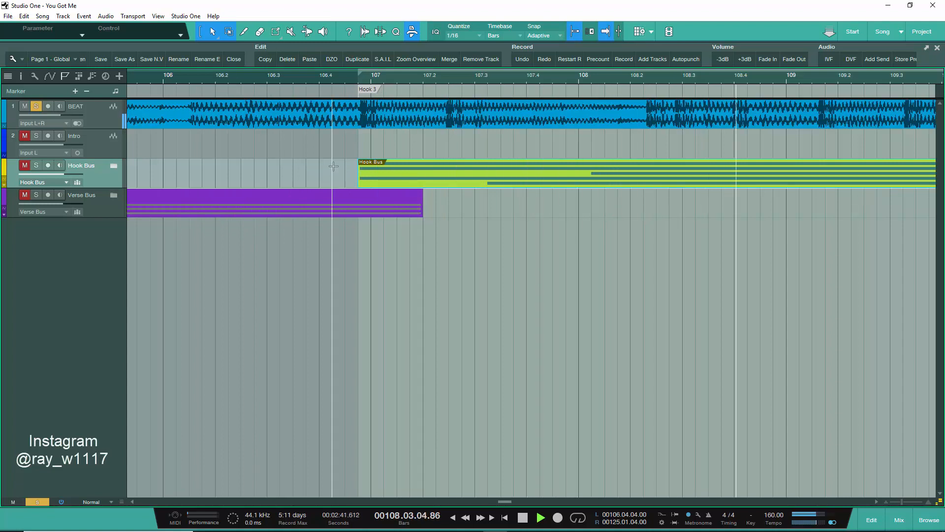
key(space)
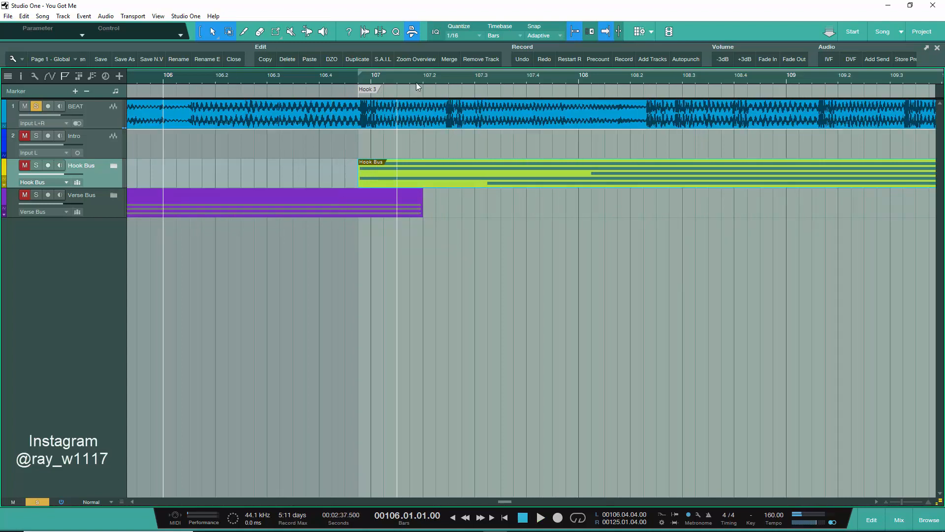
Play the soloed beat from 107.01.03.00 and move the copied hook section to start at that position.
drag(416, 81, 420, 77)
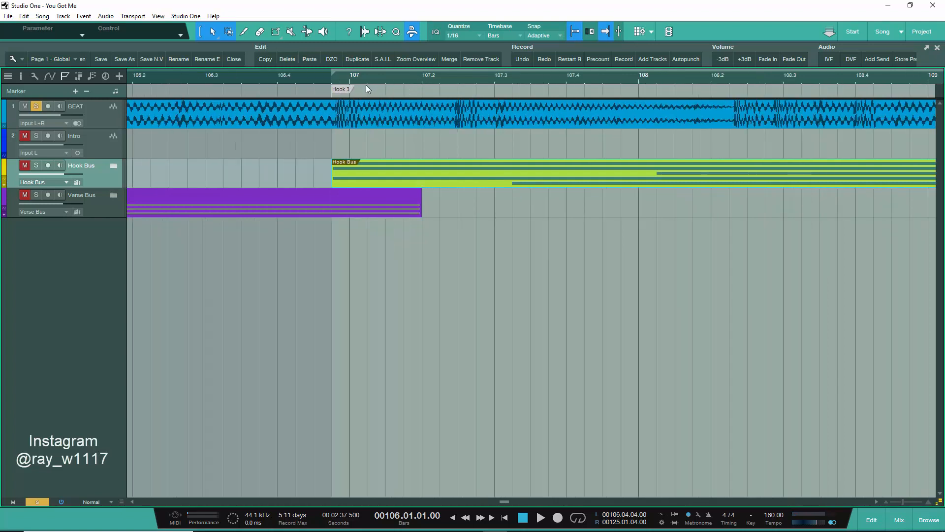
click(386, 86)
key(space)
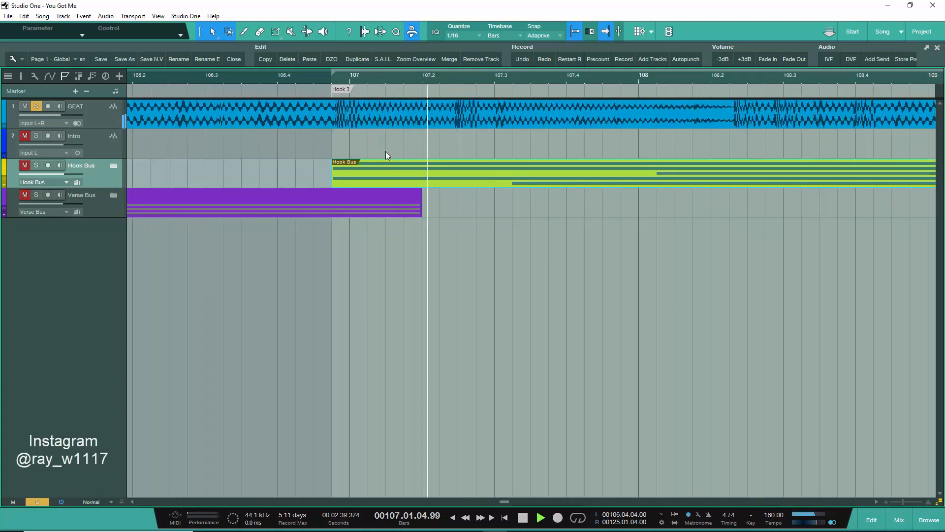
click(262, 77)
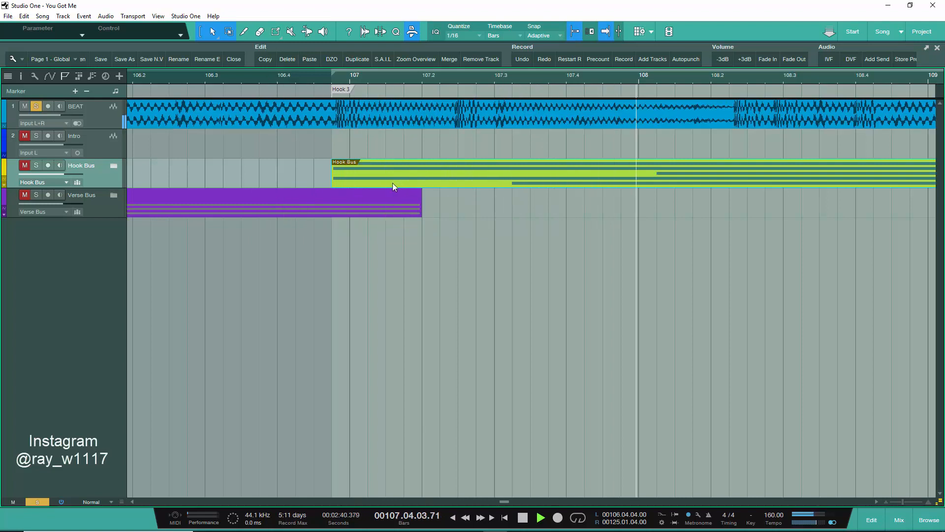
key(space)
click(385, 82)
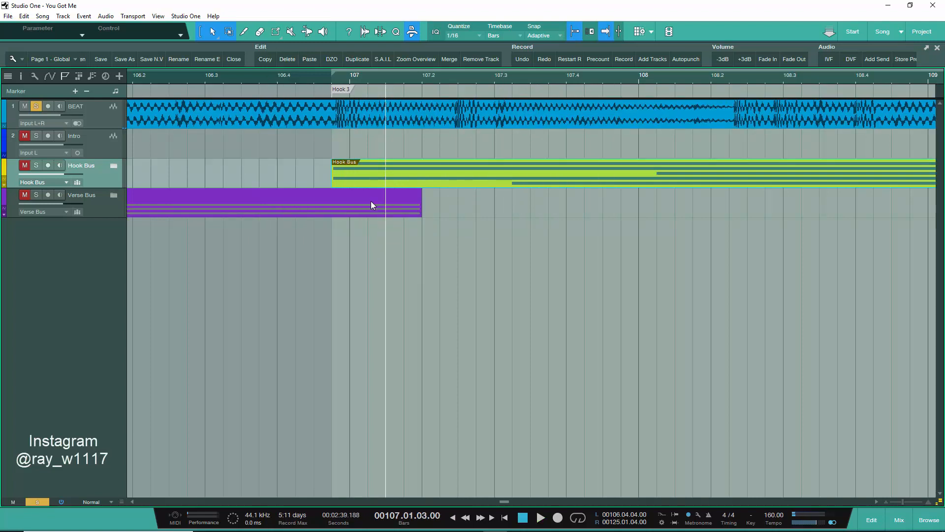
drag(415, 162, 467, 162)
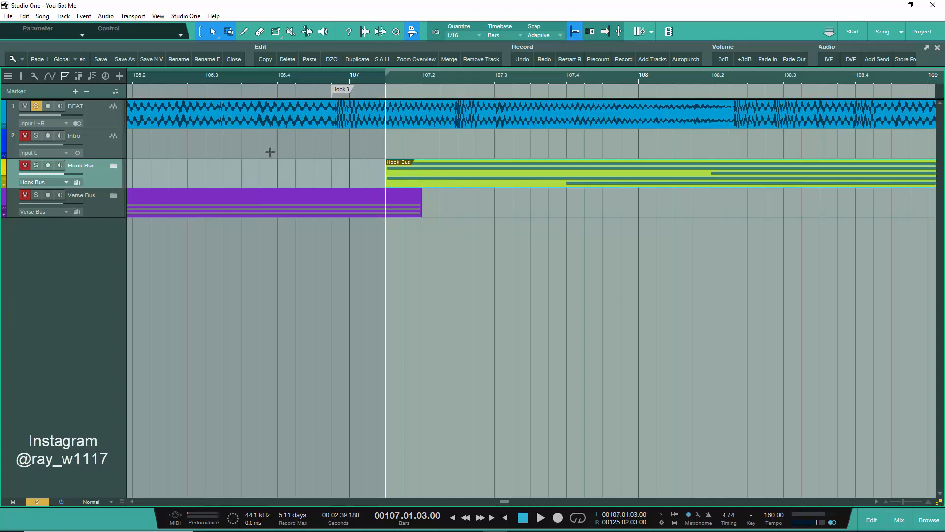
Turn off the BEAT track's solo and play all tracks from 106.02.04.00 to check the moved hook section.
click(36, 106)
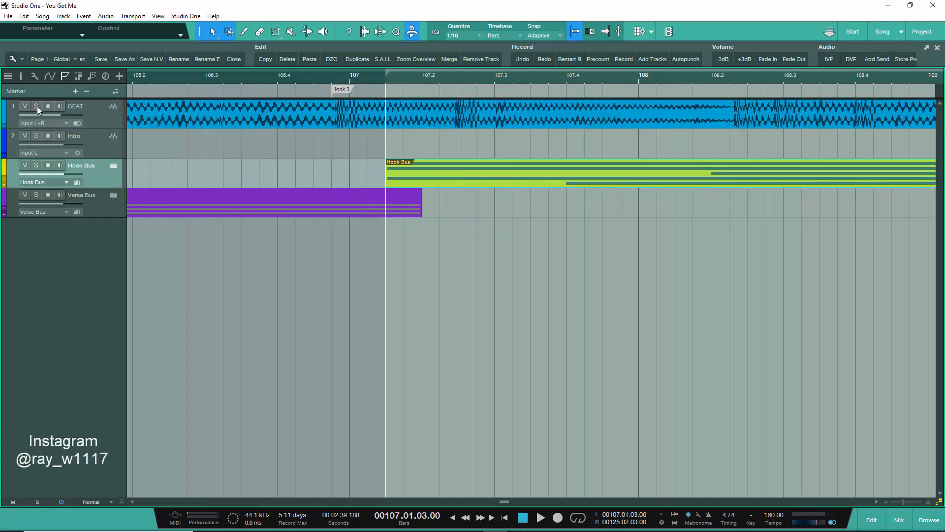
click(186, 80)
key(space)
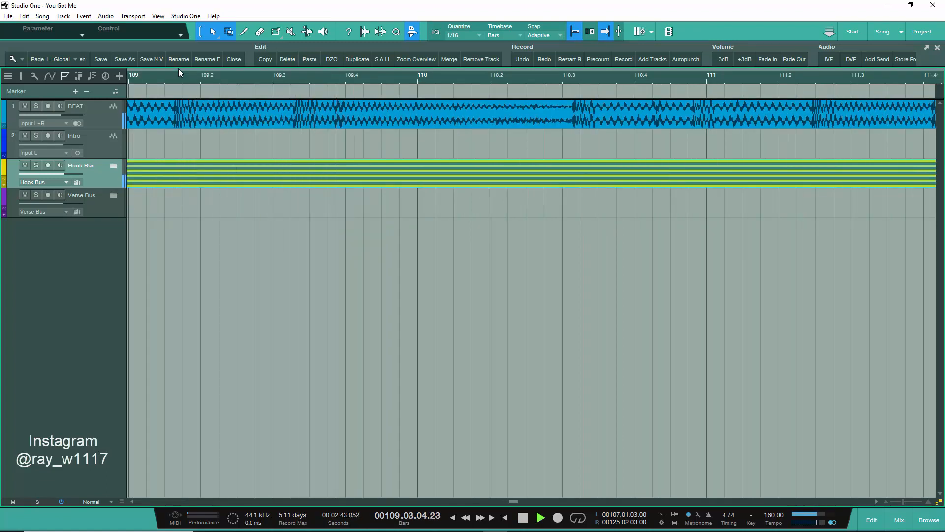
key(space)
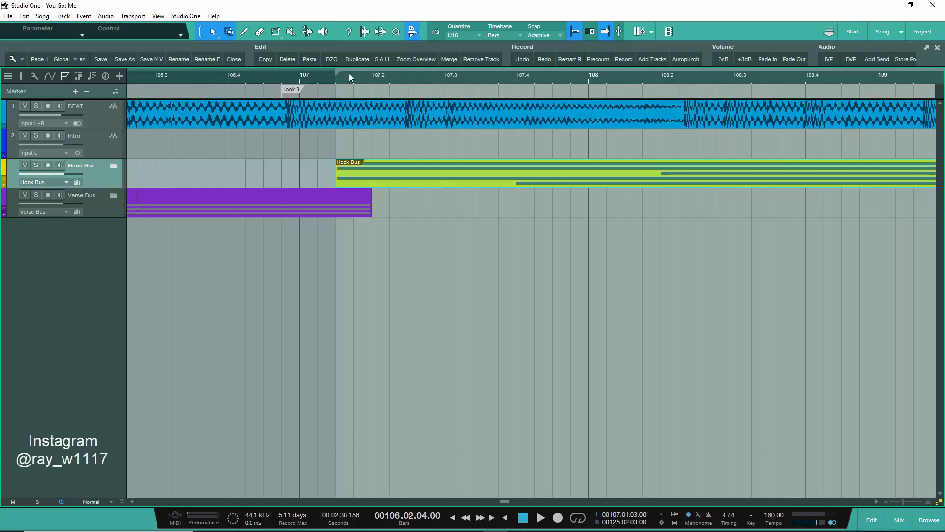
Play all tracks from the Hook 3 marker at 106.04.04.00 to hear the hook's entry against the beat.
click(280, 81)
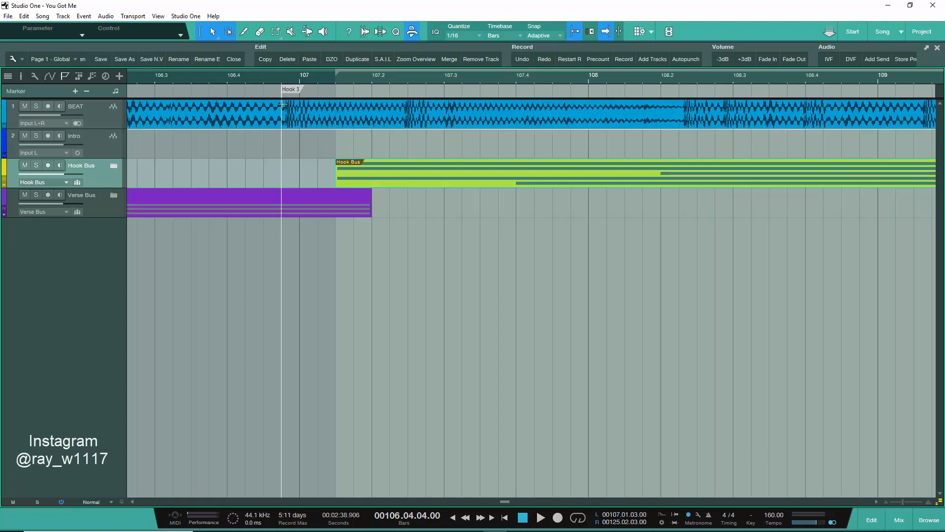
key(space)
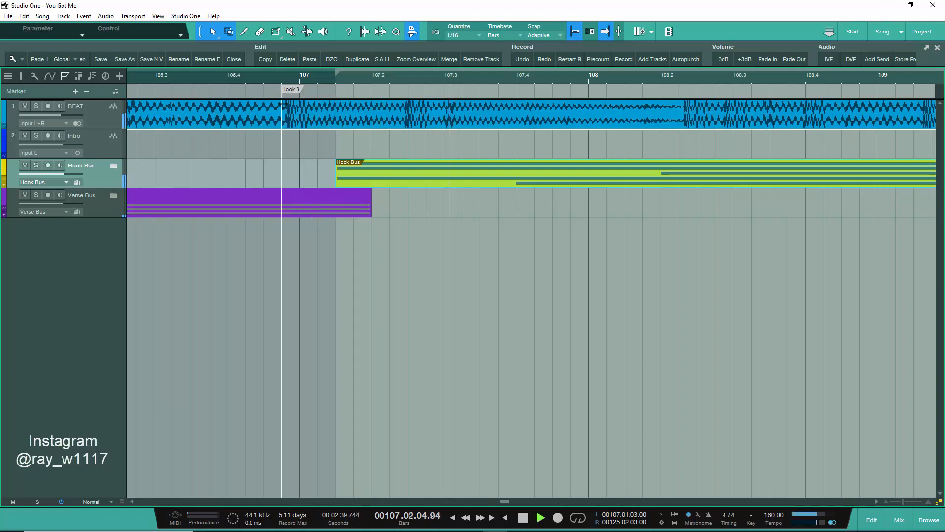
key(space)
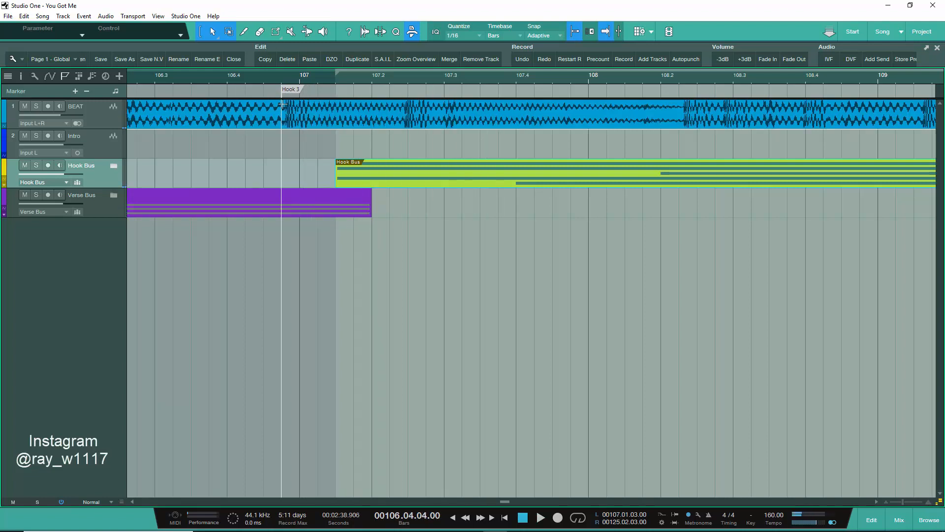
Replay the Hook 3 entry, and play the first hook section from its start at 18.04.03.00 for comparison.
key(space)
key(space)
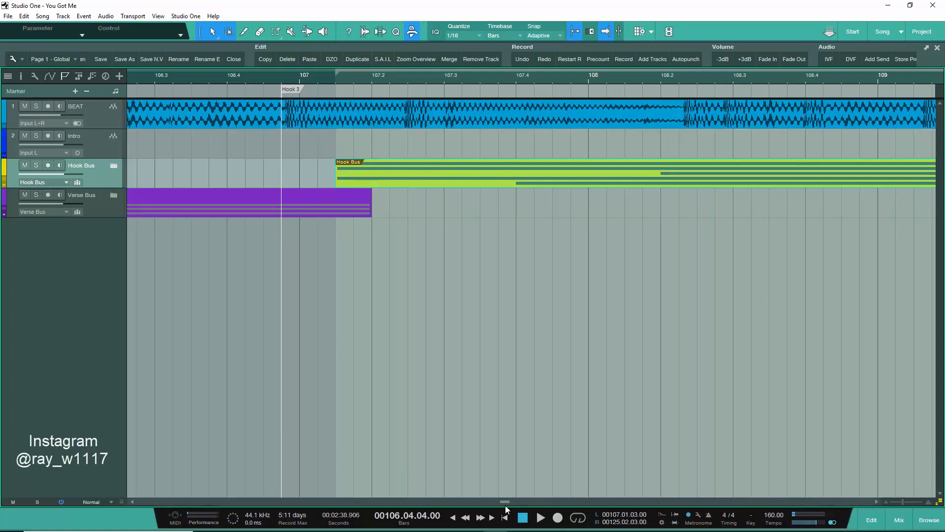
drag(505, 502, 201, 477)
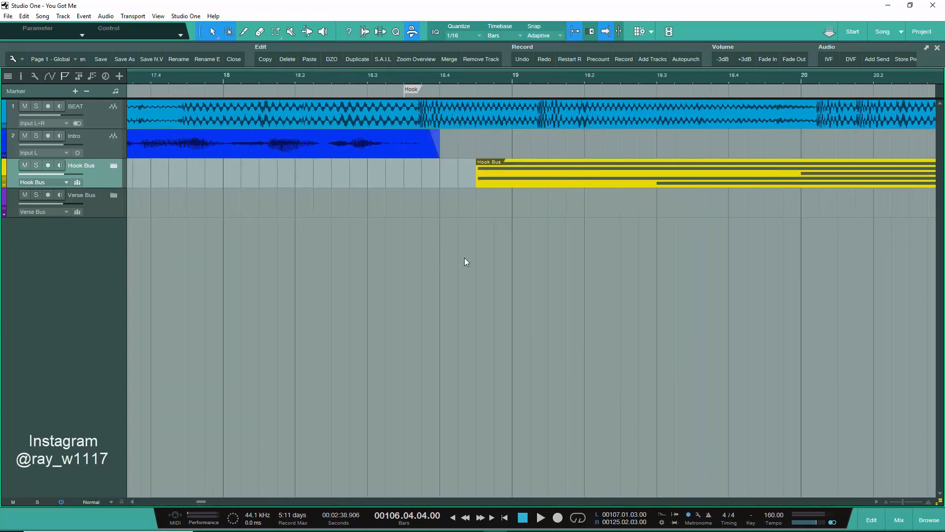
click(477, 84)
key(space)
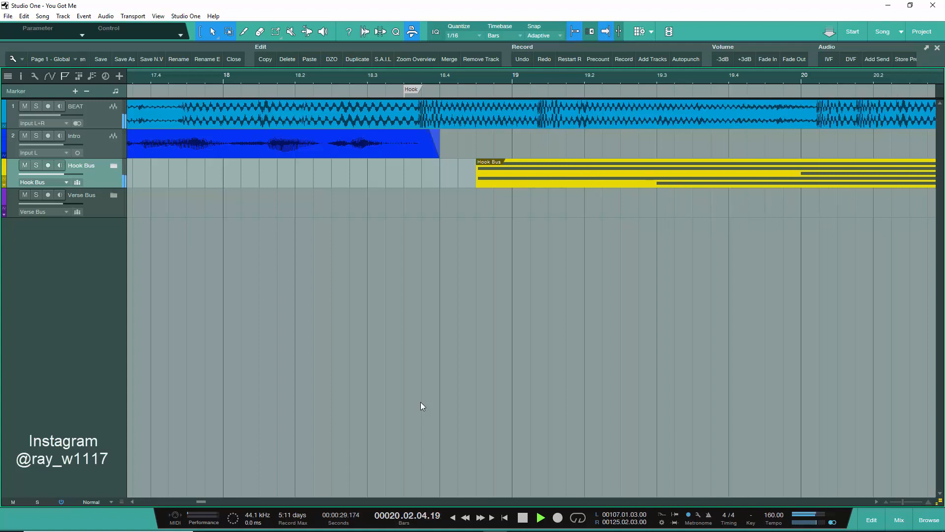
key(space)
key(space)
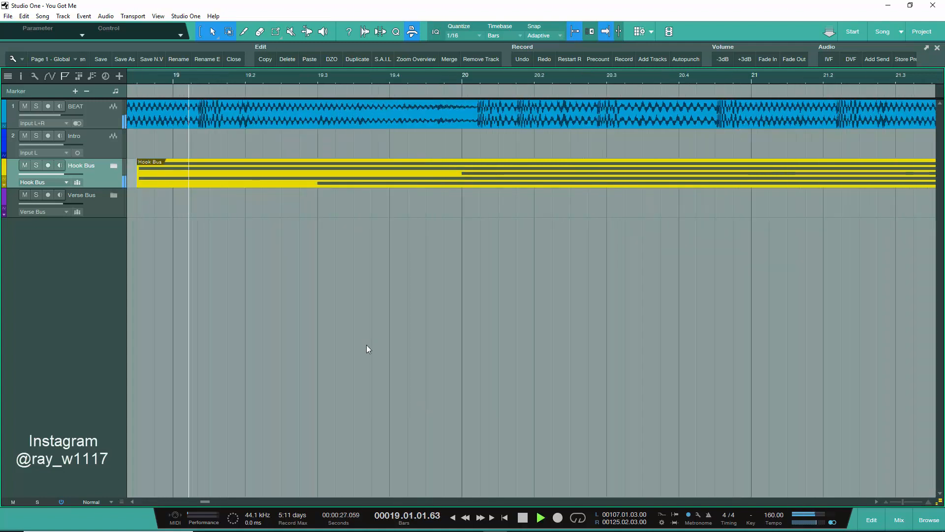
key(space)
key(space)
key(space)
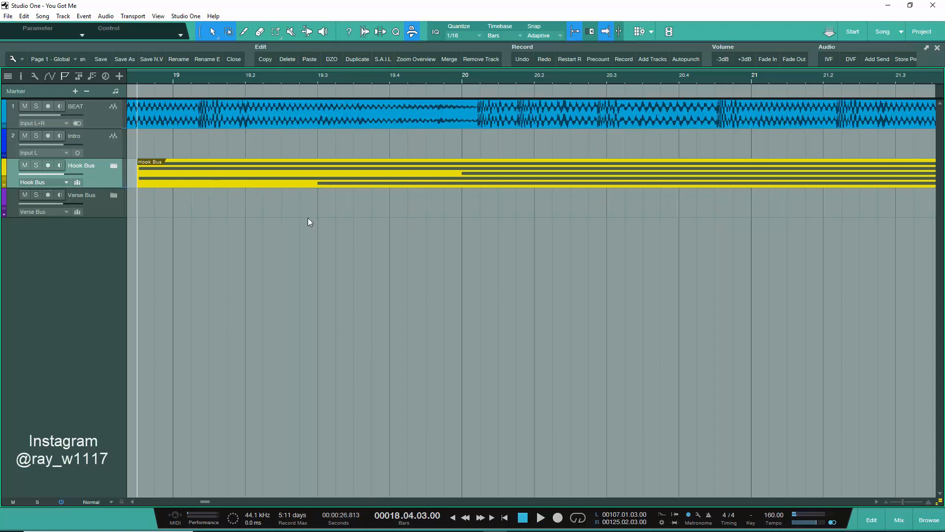
Play the first hook from 19.01.02.00 and return the playback cursor to the section's start at 18.04.03.00.
click(198, 84)
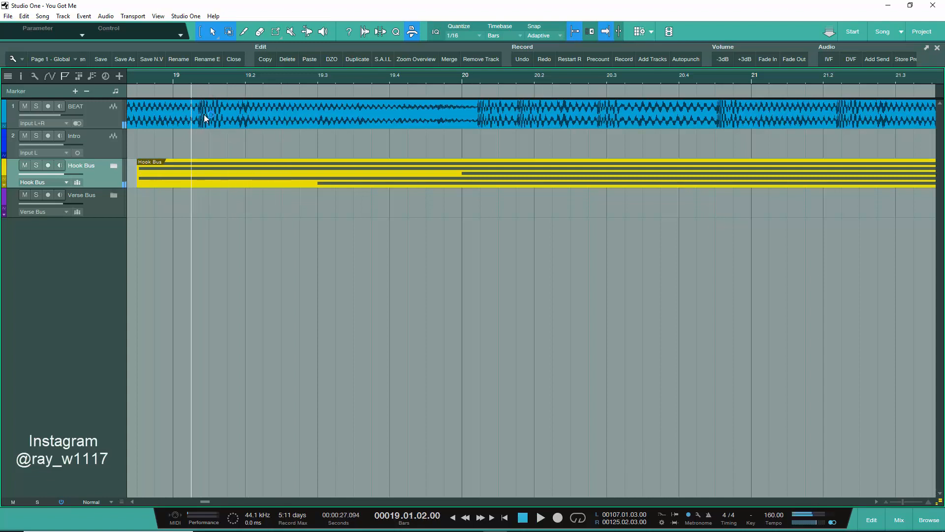
key(space)
key(space)
click(197, 118)
click(198, 93)
scroll(193, 81, up, 3)
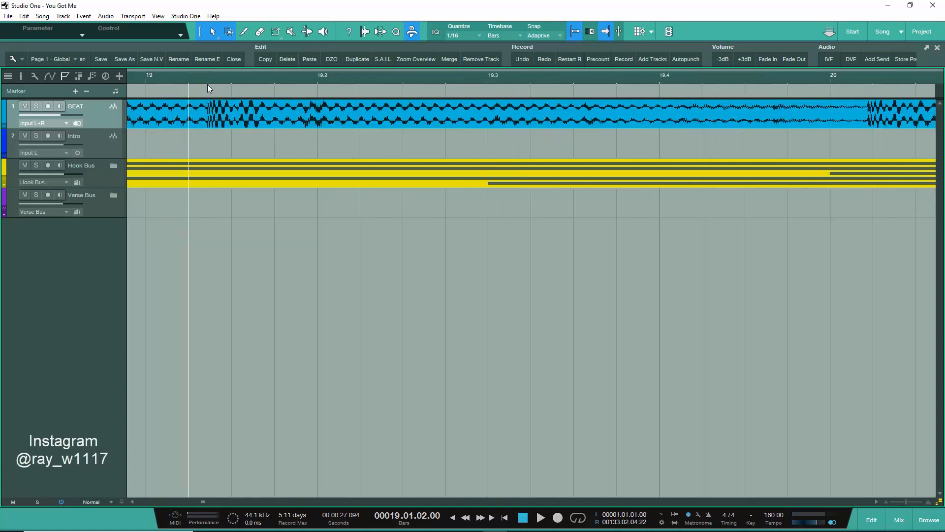
scroll(208, 84, down, 5)
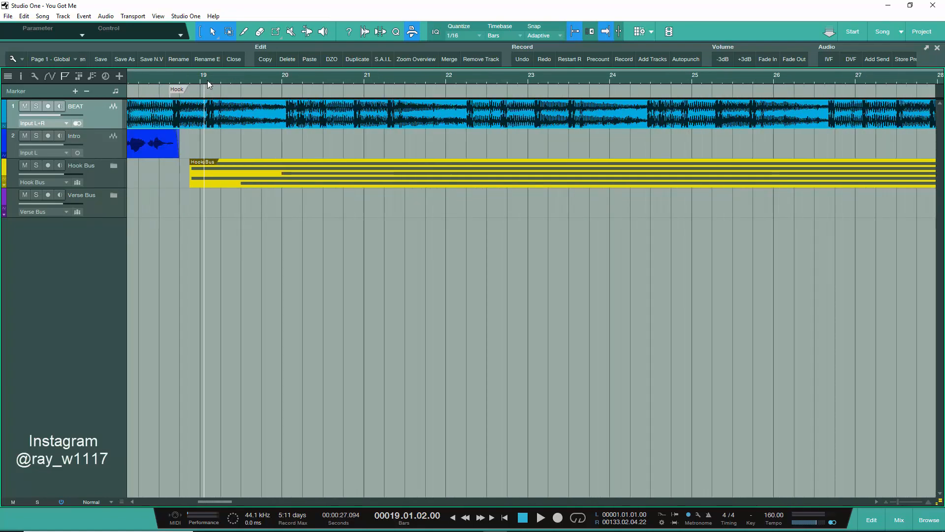
scroll(208, 81, up, 3)
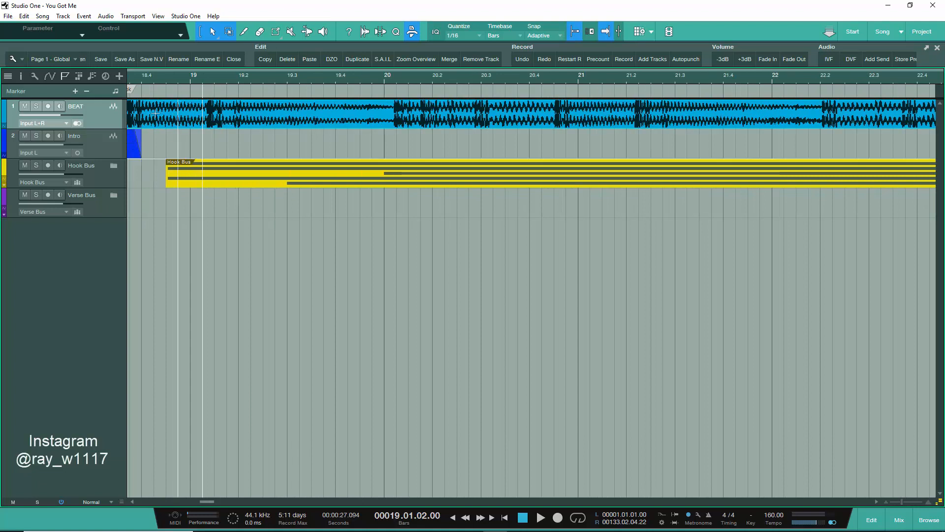
click(166, 83)
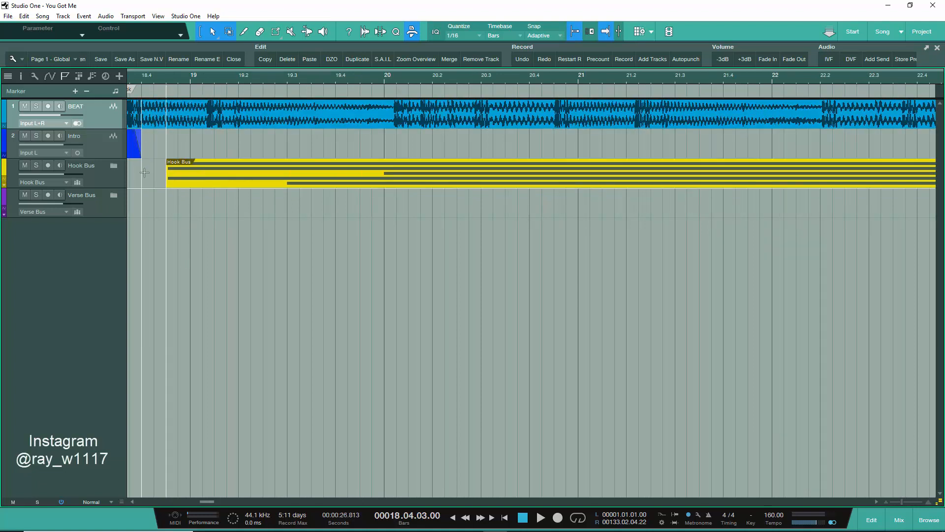
scroll(152, 81, up, 2)
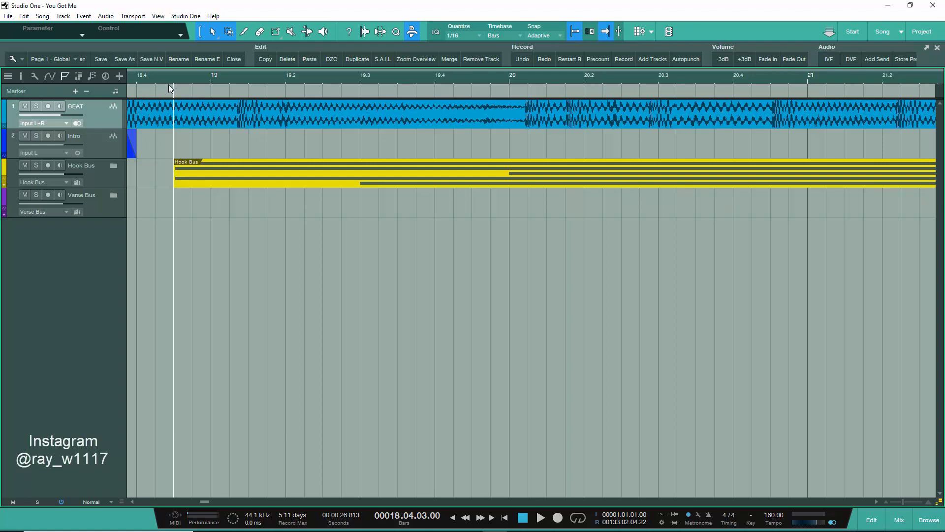
scroll(171, 84, down, 10)
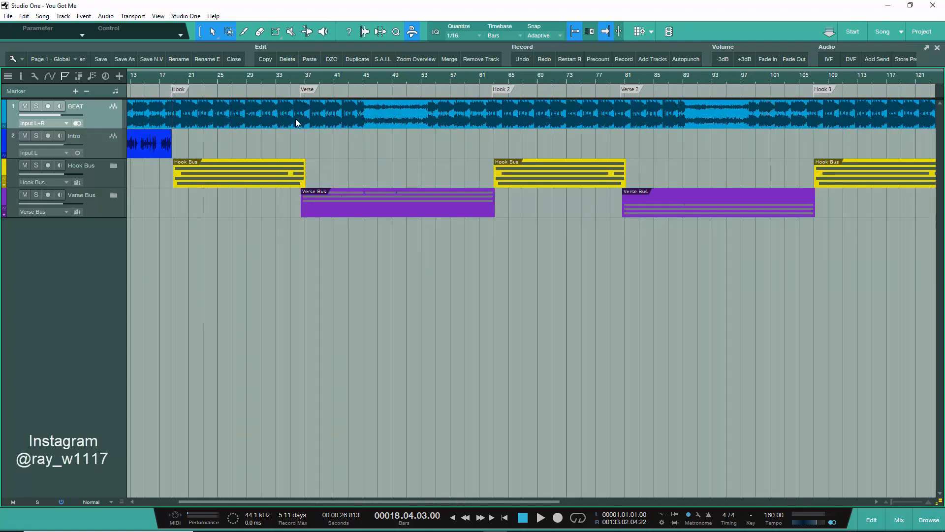
Duplicate the first hook section on the Hook Bus folder track and move the copy to 128.01.01.00.
click(267, 182)
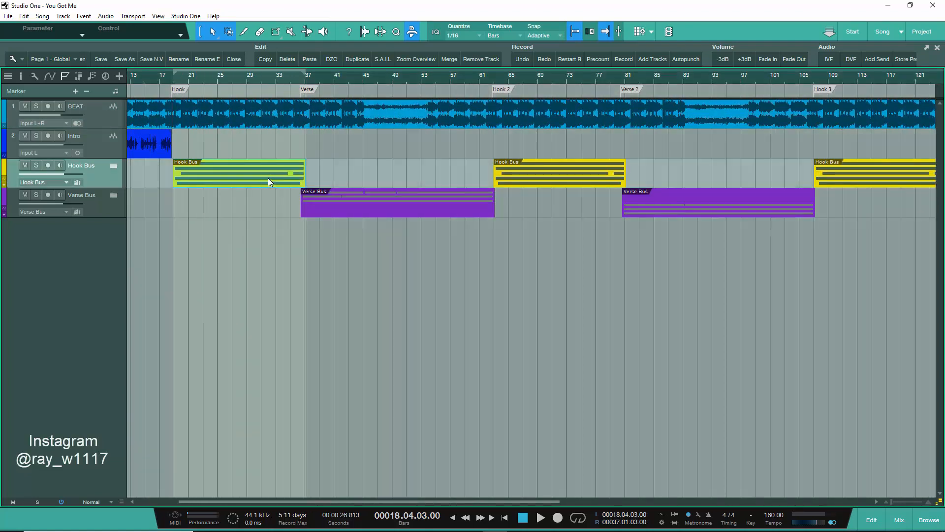
key(d)
drag(373, 174, 870, 155)
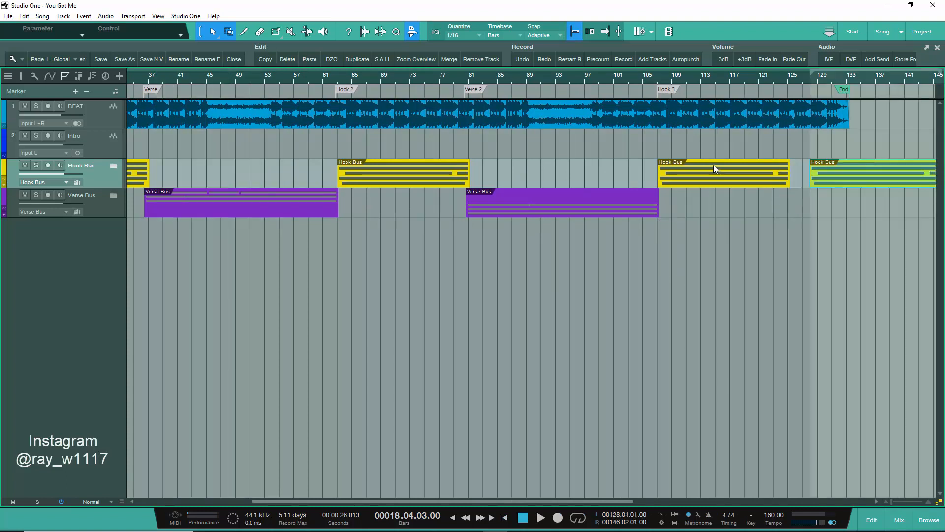
Delete the existing hook section at Hook 3 and move the new copy to 111.01.01.00.
right_click(714, 166)
click(744, 193)
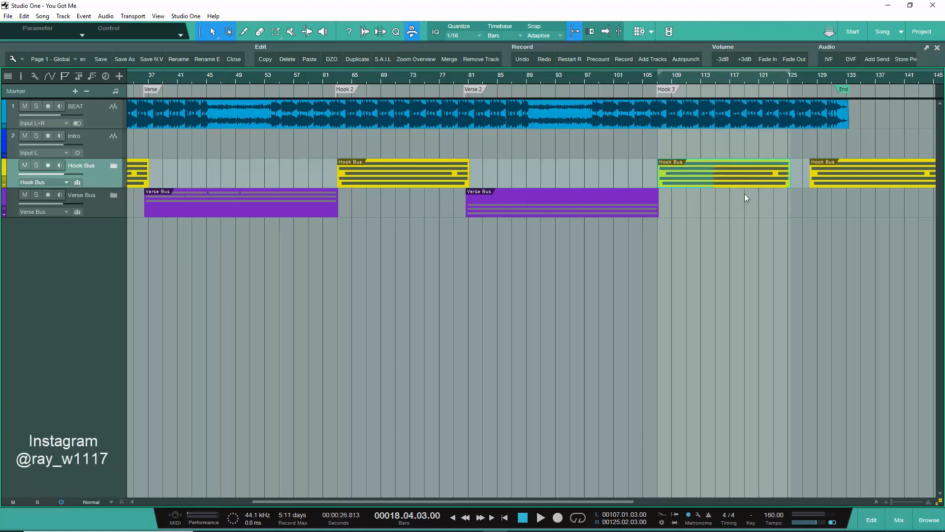
drag(840, 178, 735, 181)
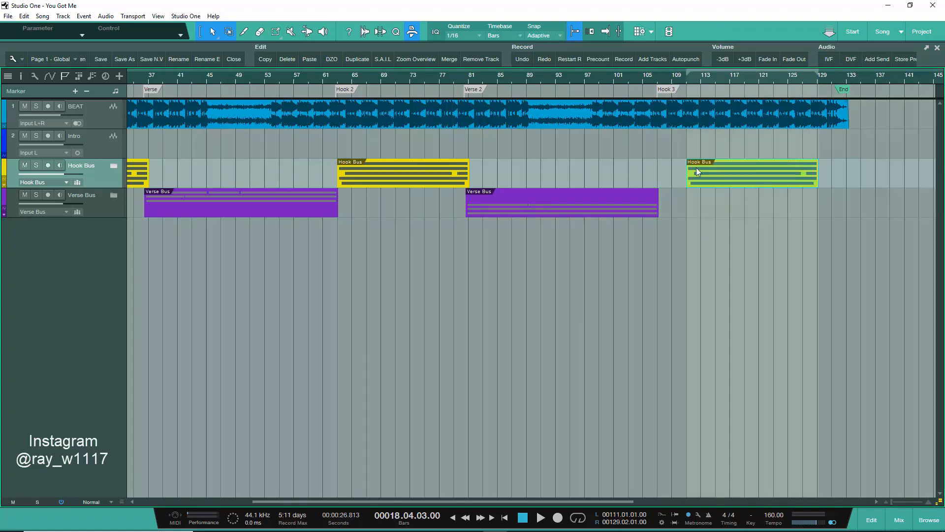
Expand the Hook Bus folder to check the copied vocal events on every track, and collapse it again.
click(114, 168)
click(116, 169)
click(115, 170)
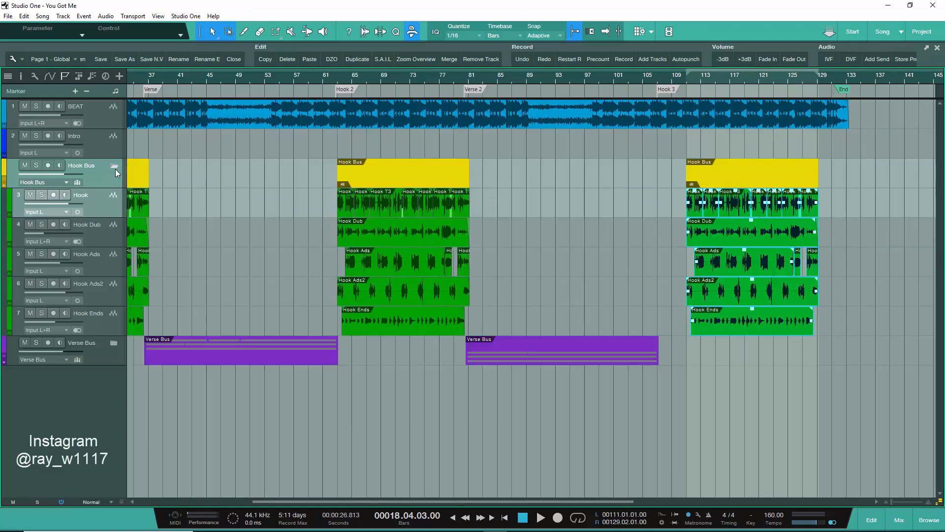
click(116, 169)
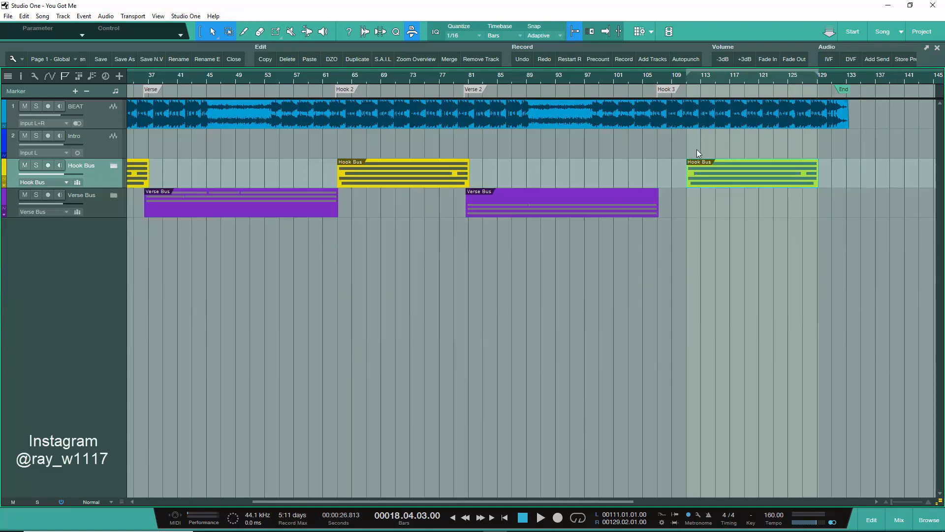
Move the copied hook section closer to the Hook 3 marker so it starts at 107.03.01.00.
scroll(702, 74, up, 3)
scroll(702, 74, up, 2)
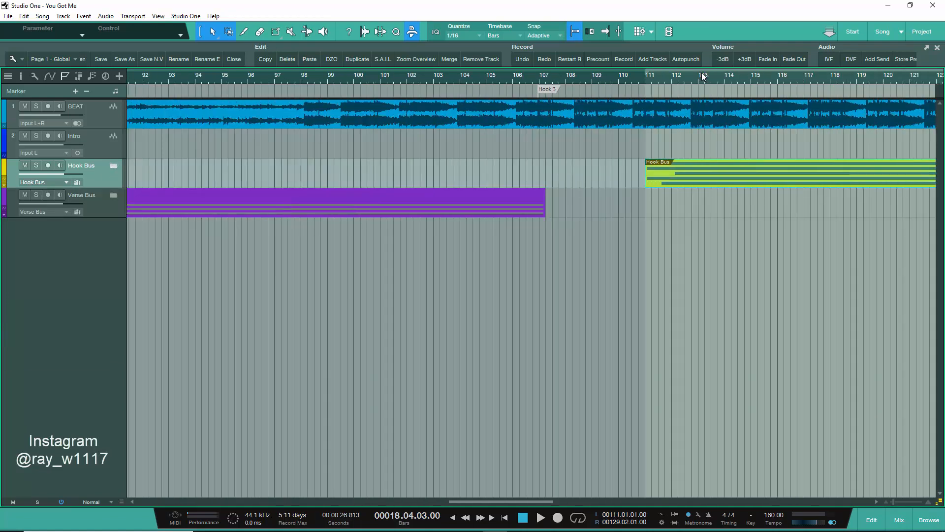
scroll(594, 74, up, 2)
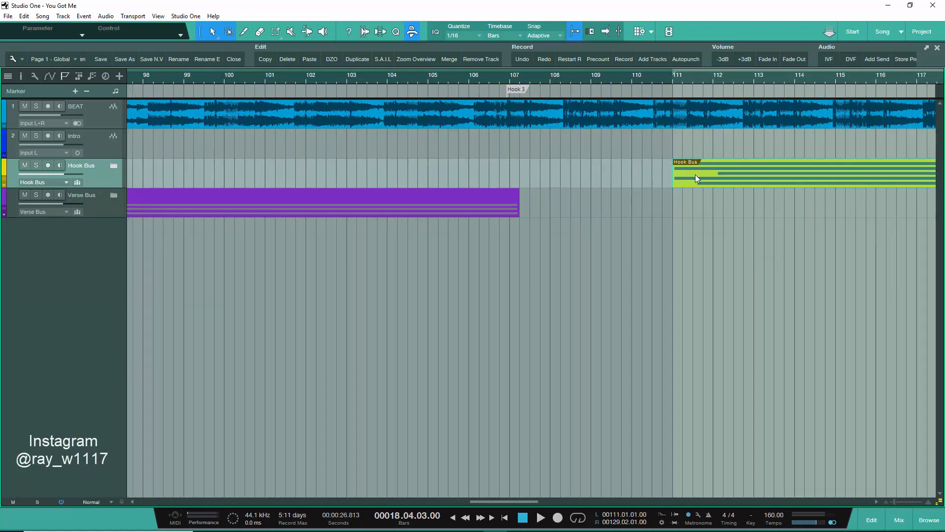
drag(702, 174, 568, 173)
scroll(515, 82, up, 2)
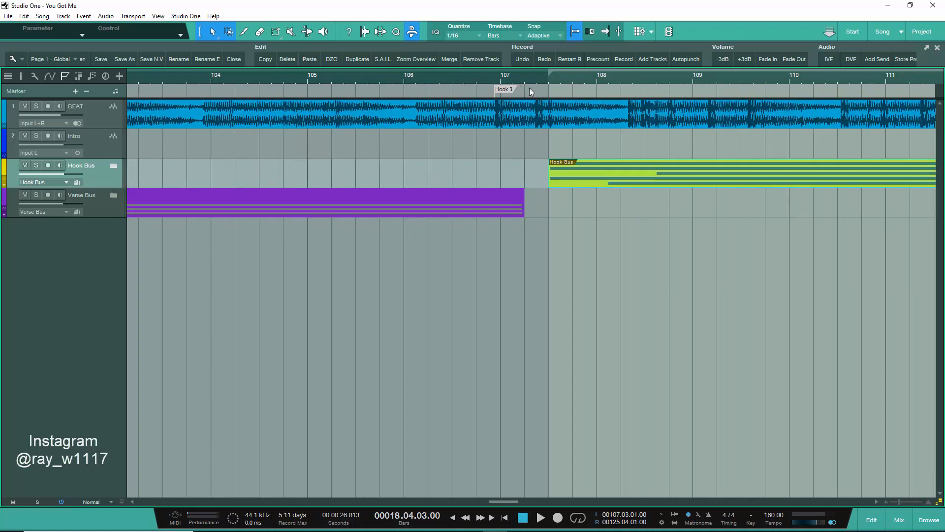
Play the transition from 107.01.01.00 and 106.03.03.00, and move the hook section to start at 107.01.03.00.
click(500, 79)
scroll(537, 78, down, 1)
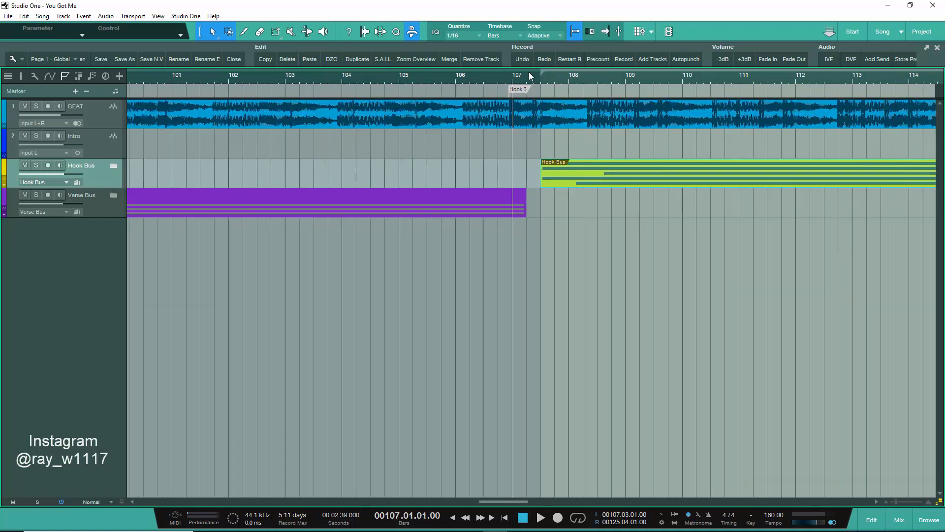
scroll(548, 77, up, 2)
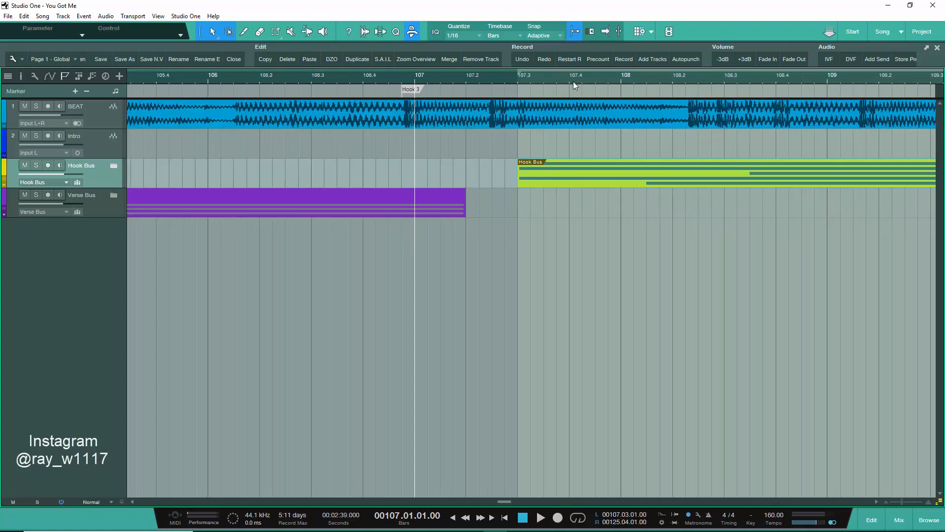
key(space)
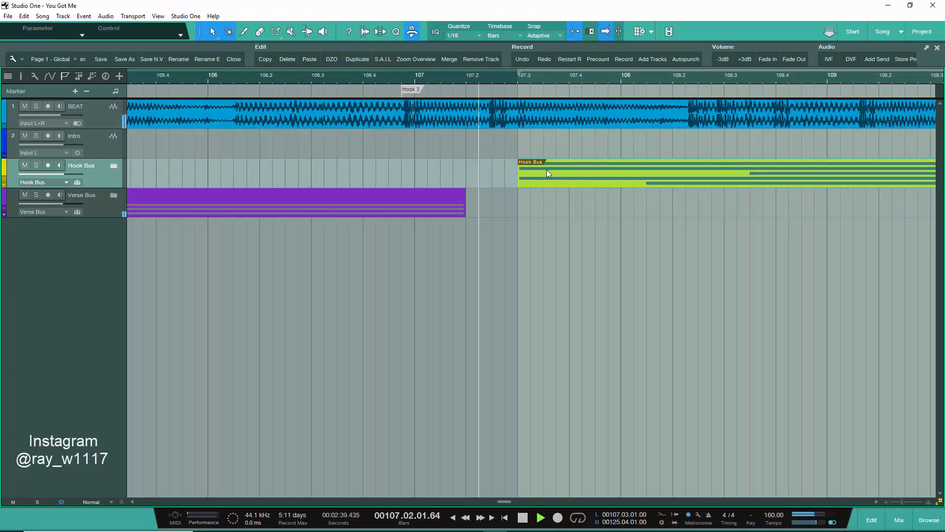
click(338, 76)
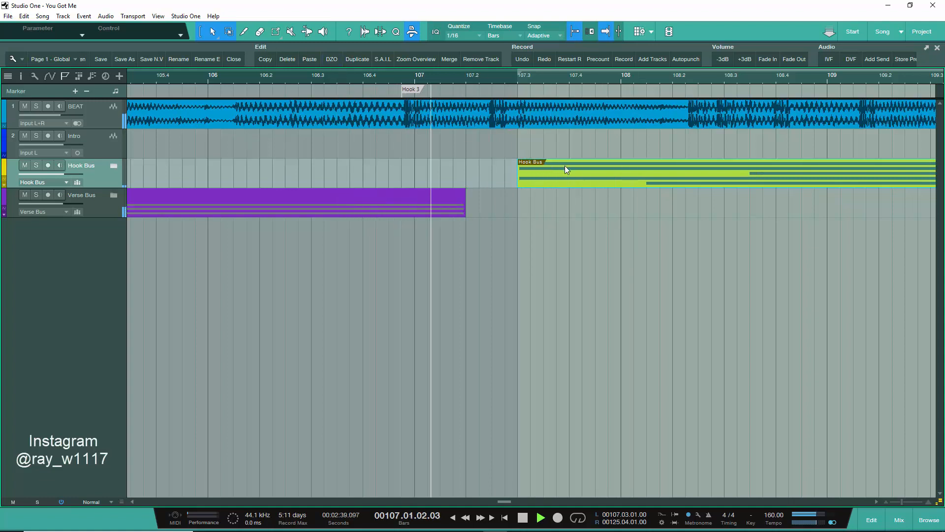
key(space)
drag(552, 167, 477, 169)
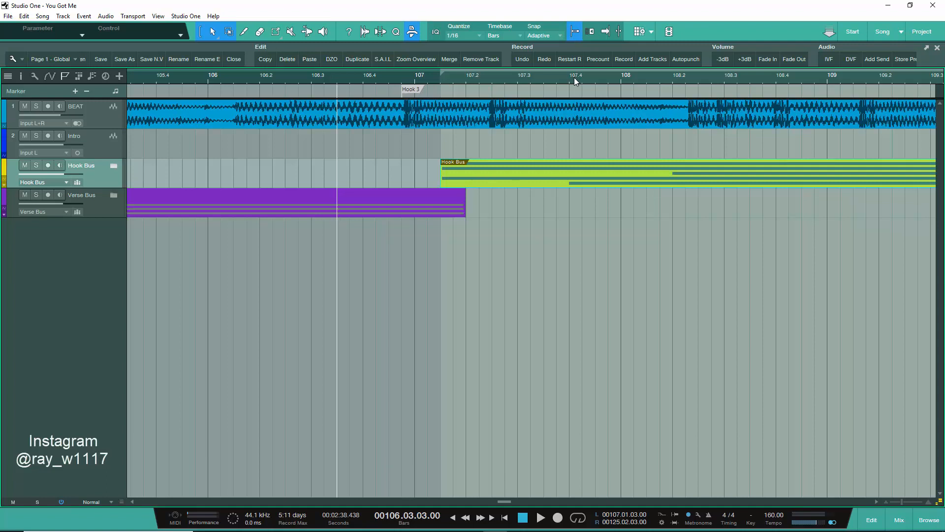
Play the moved hook section's entry from bar 107 and from the Hook 3 marker at 106.04.04.00.
click(416, 81)
key(space)
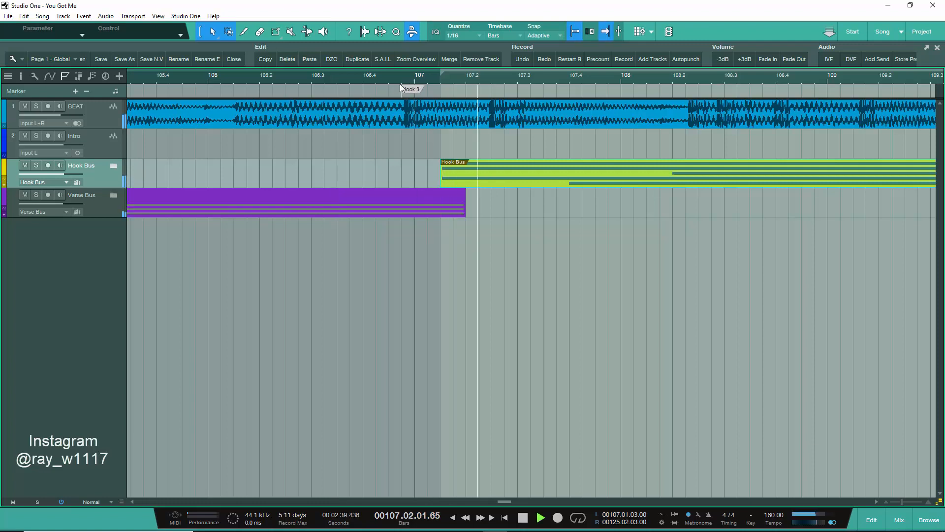
click(400, 84)
click(402, 83)
click(403, 83)
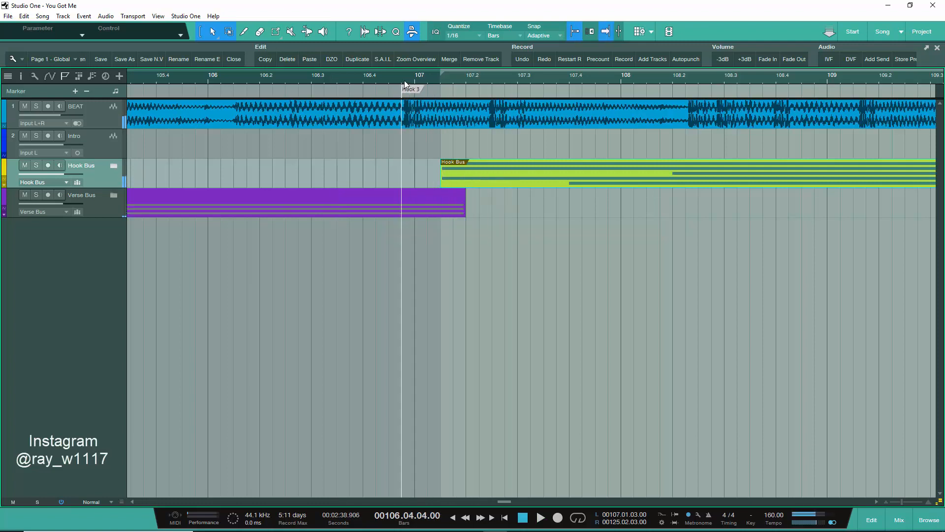
key(space)
key(space)
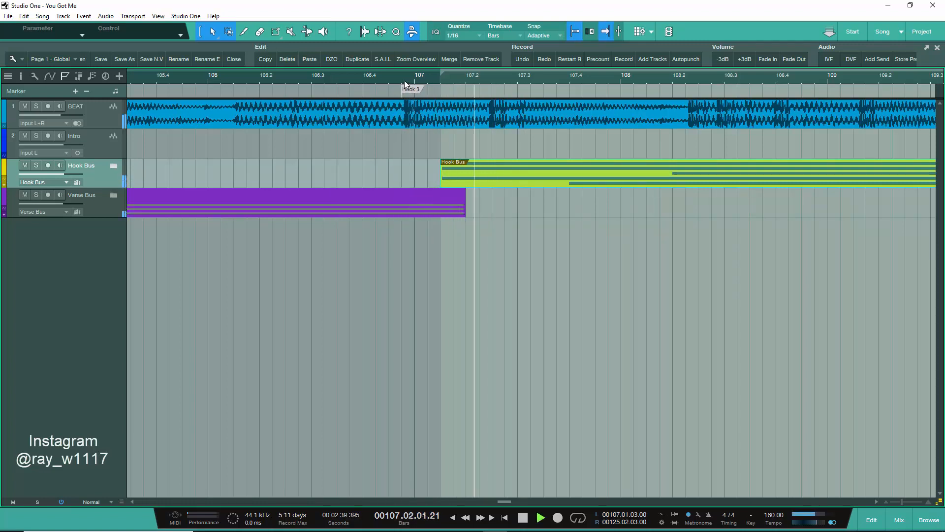
key(space)
Place the playback cursor at the hook section's start, 107.01.03.00, and play the section past bar 110.
scroll(405, 83, down, 2)
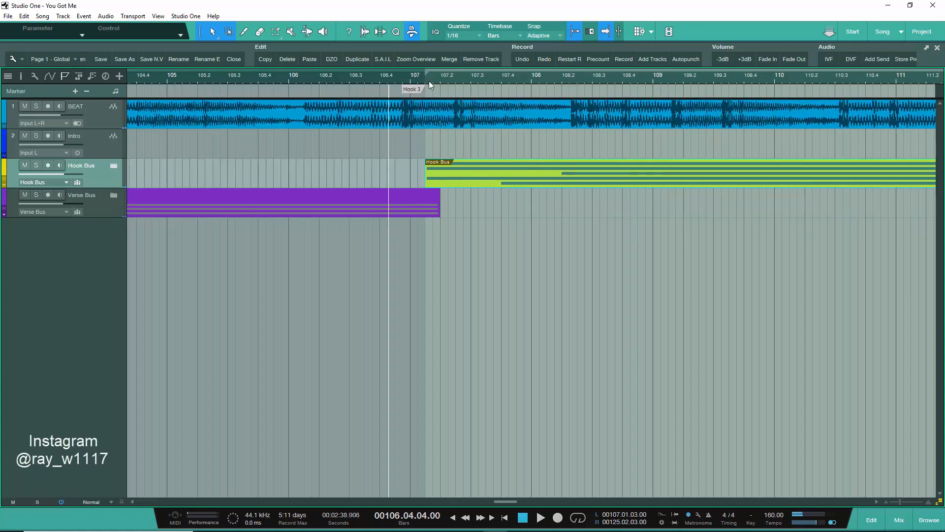
scroll(429, 81, up, 4)
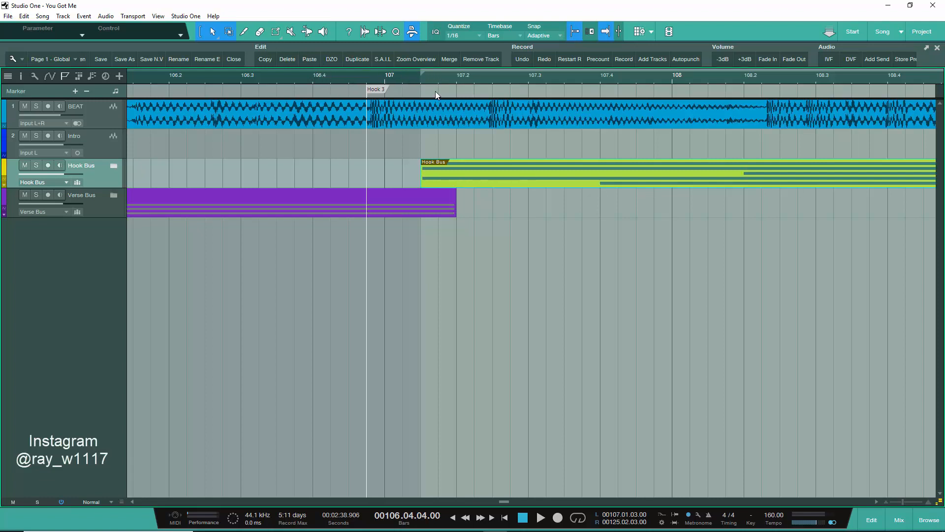
click(420, 83)
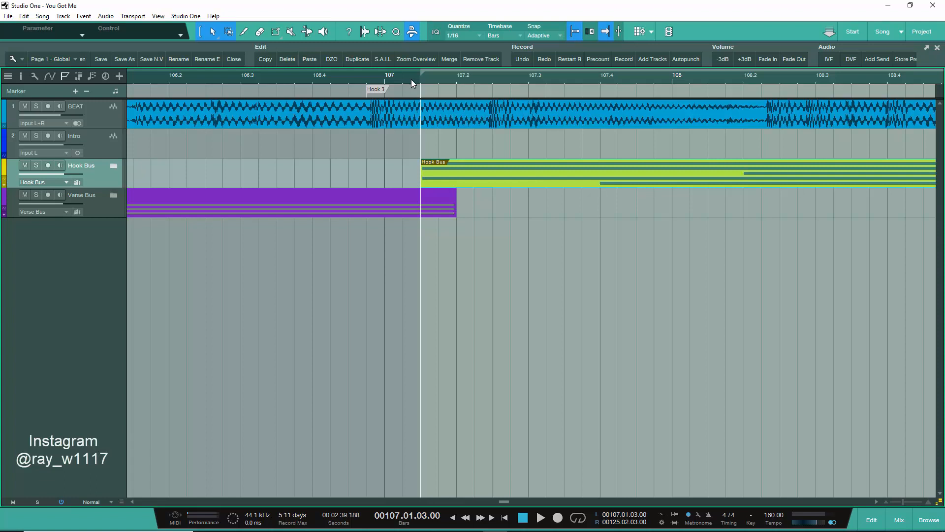
key(w)
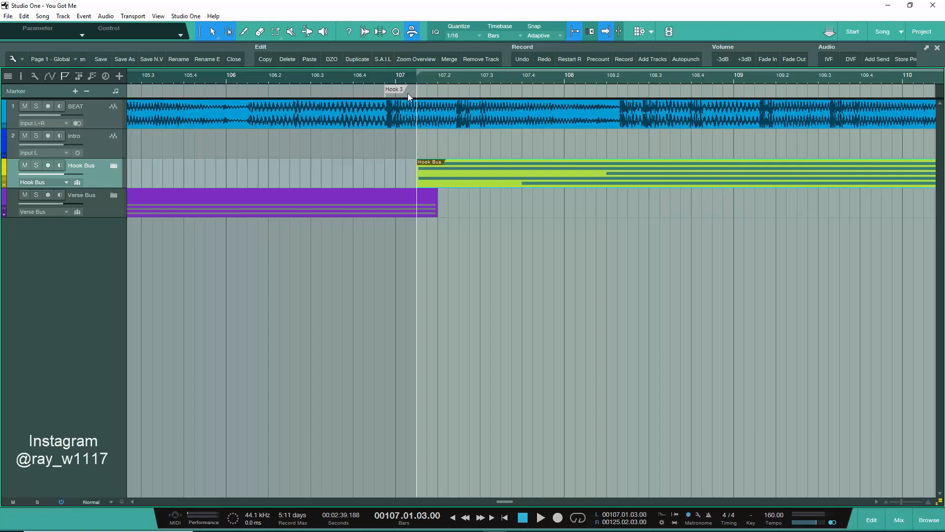
key(space)
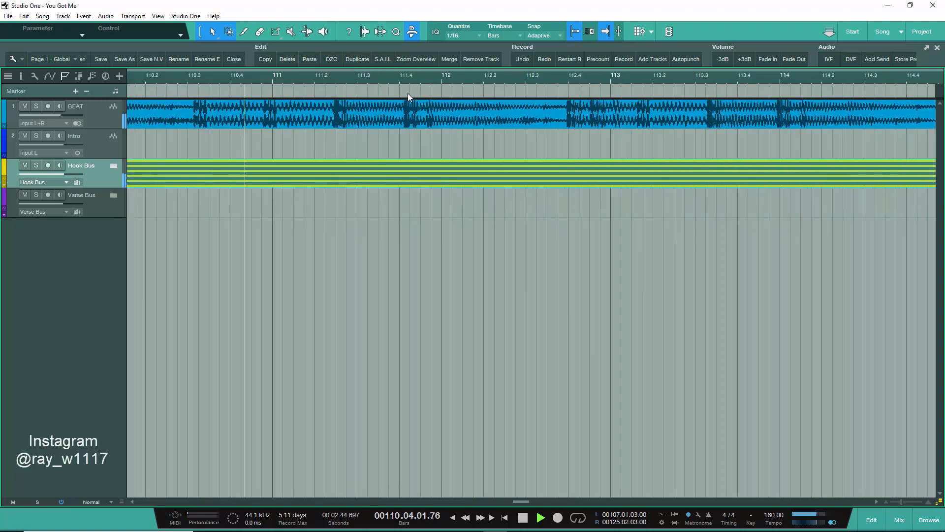
key(space)
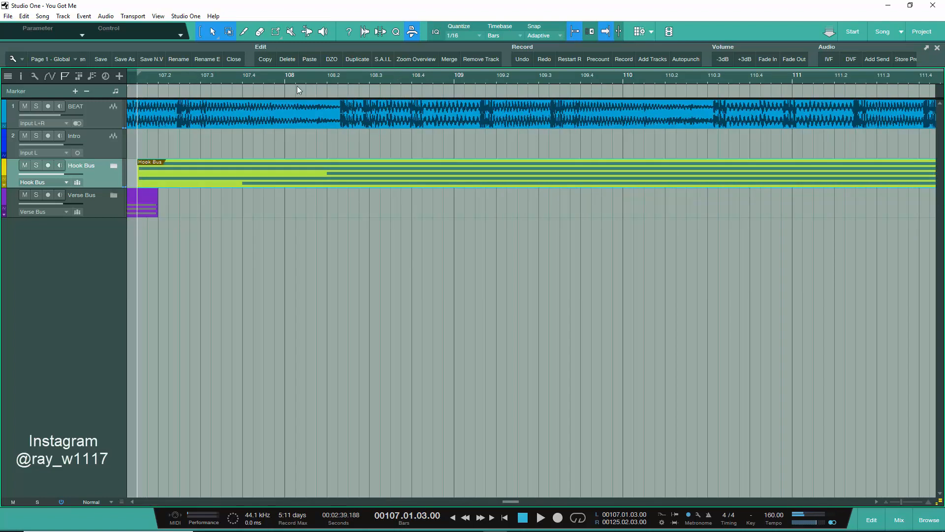
Place the playback cursor at 108.01.01.00 and play the Hook 3 section twice from there.
click(282, 80)
key(space)
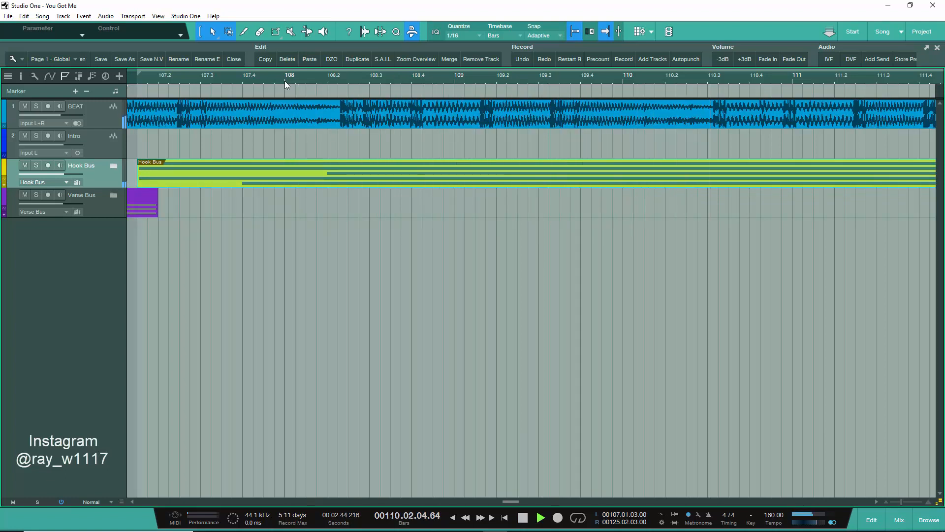
key(space)
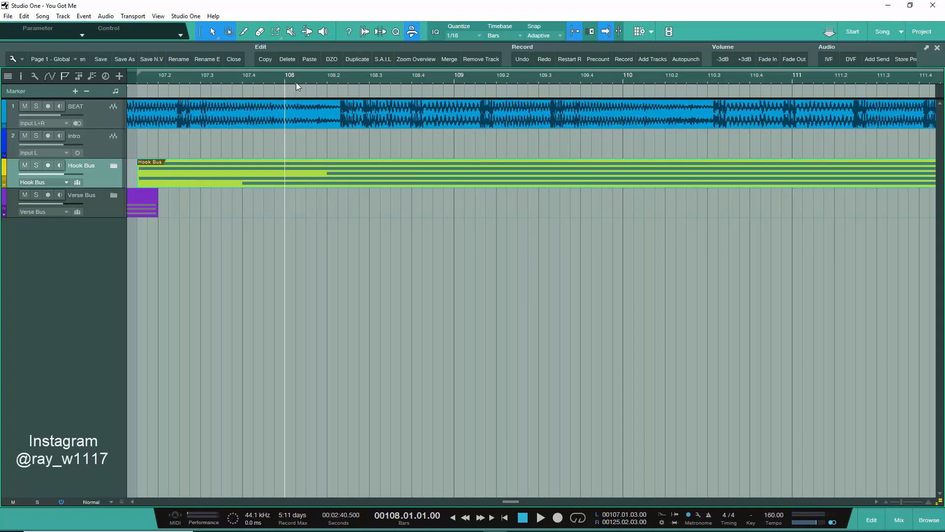
key(space)
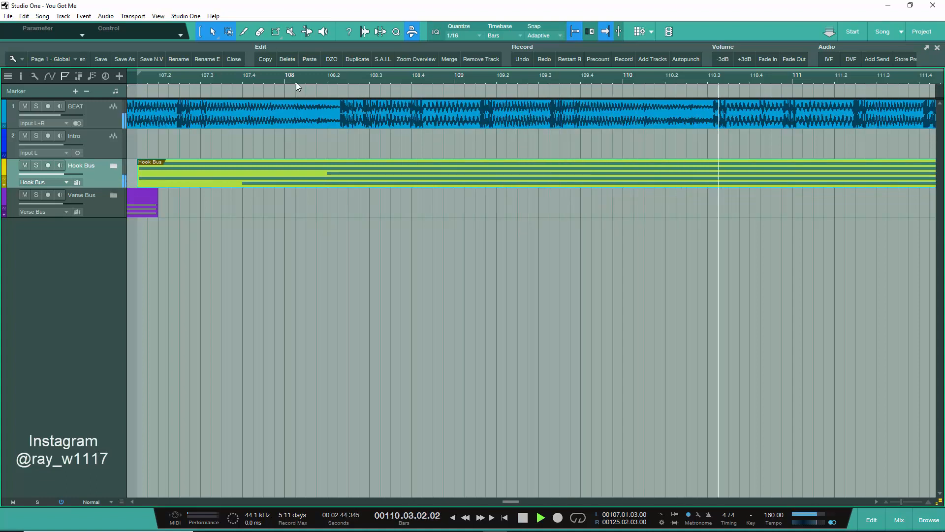
key(space)
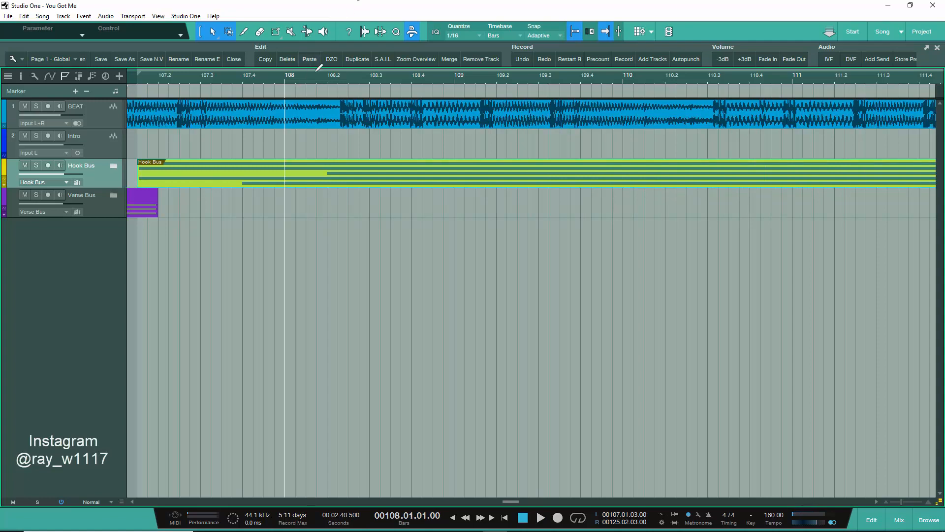
Place the playback cursor at the start of the first hook section, 18.04.03.00, to compare its entry with Hook 3.
scroll(317, 72, down, 3)
scroll(317, 72, down, 10)
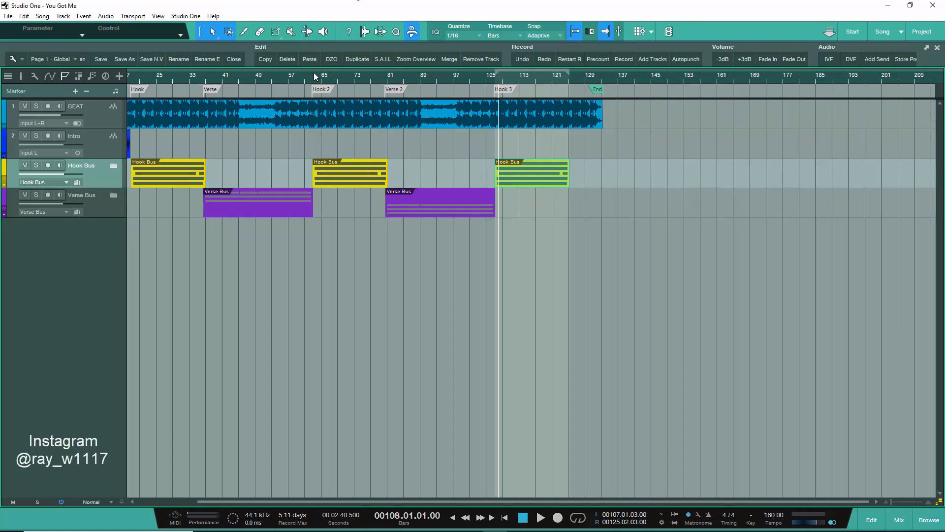
scroll(135, 81, up, 5)
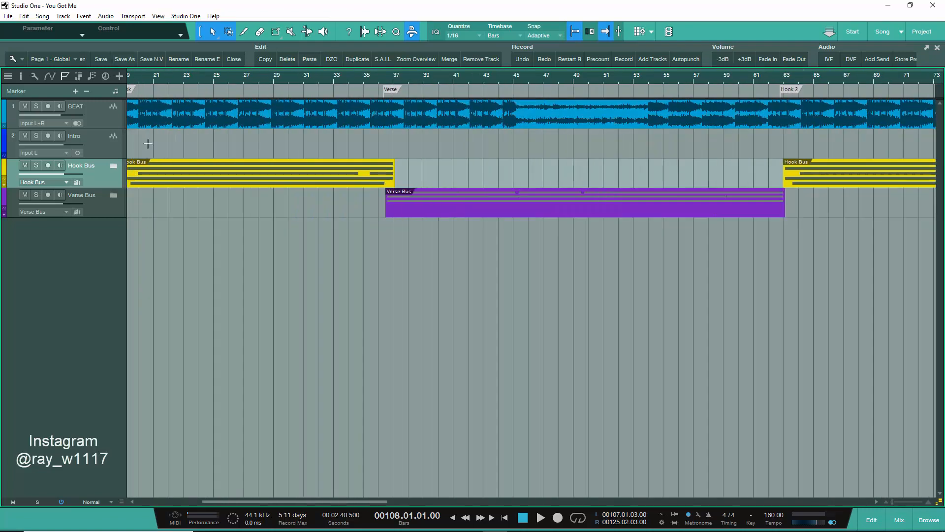
drag(220, 502, 155, 501)
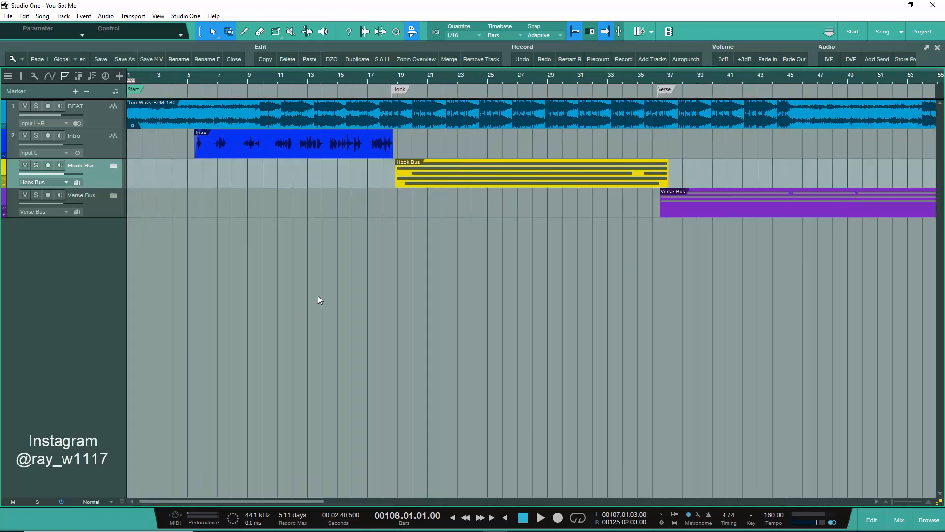
scroll(398, 80, up, 3)
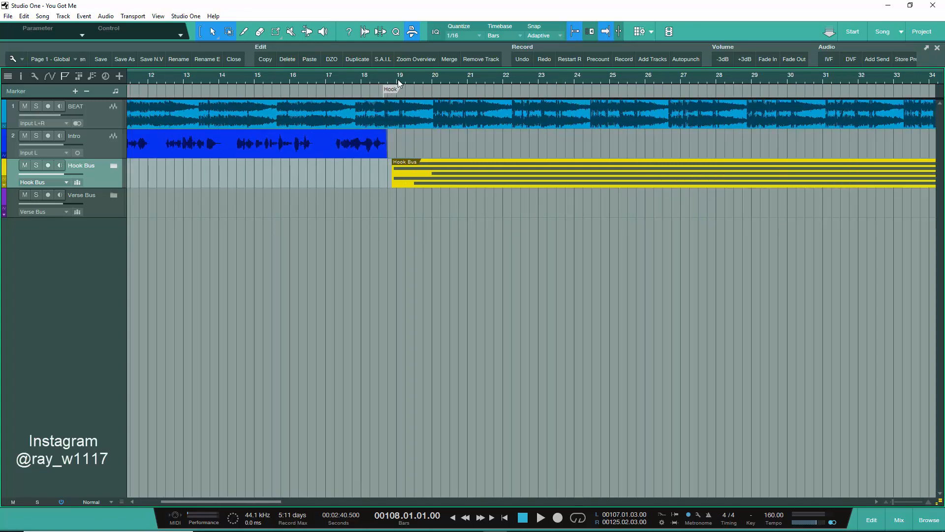
scroll(397, 79, up, 2)
scroll(397, 80, up, 3)
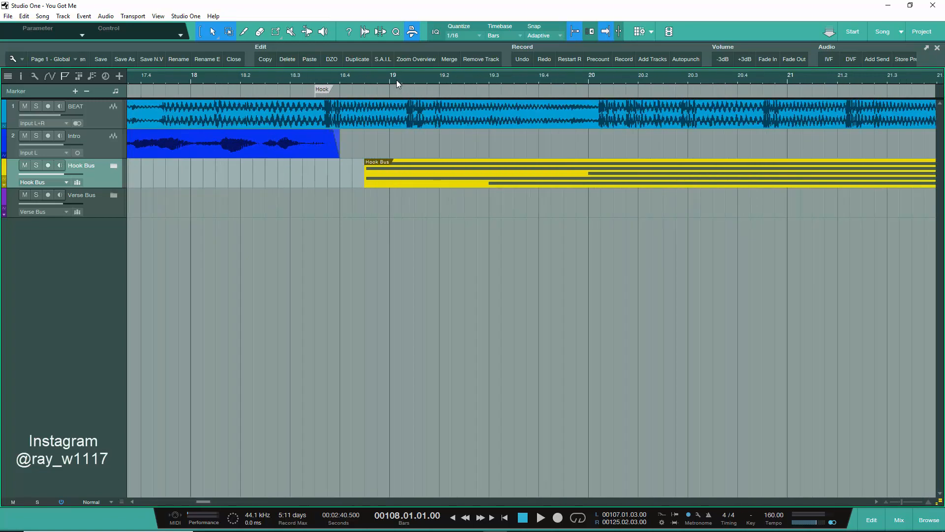
click(365, 85)
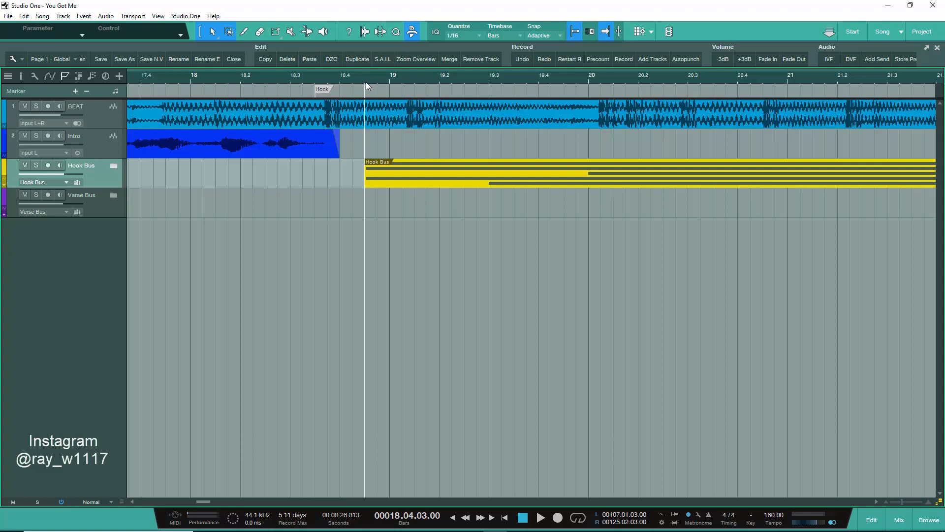
scroll(366, 85, up, 1)
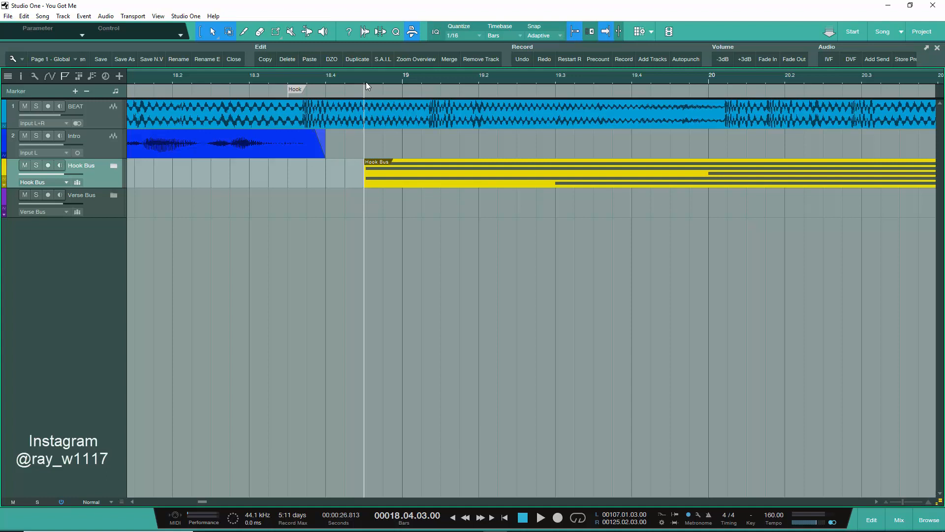
Try shifting the first Hook clip slightly off its start inside the Hook Bus folder with snapping off.
click(113, 167)
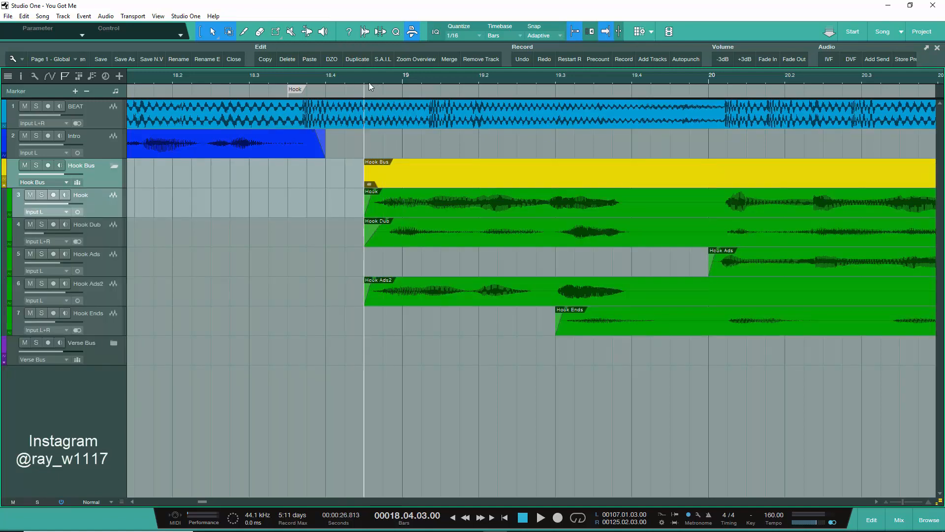
scroll(369, 83, up, 3)
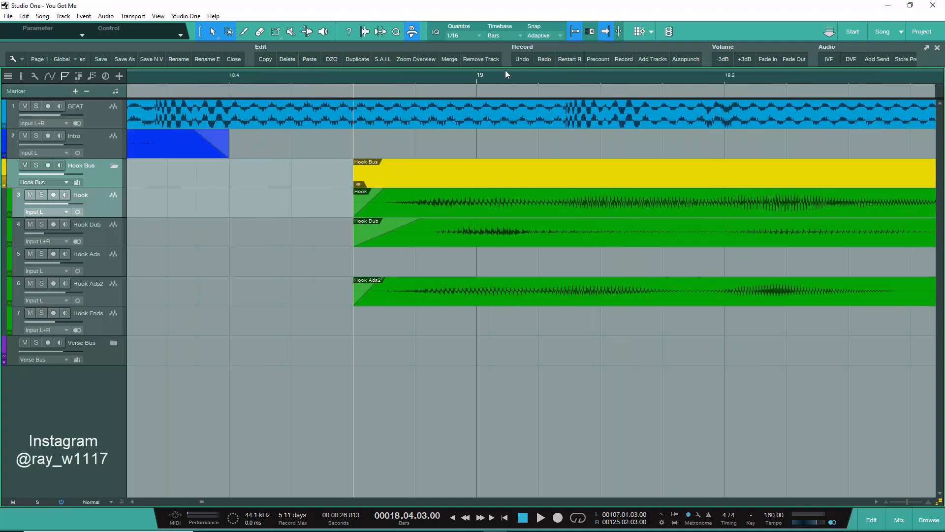
click(385, 88)
mouse_move(407, 208)
mouse_down()
mouse_move(365, 213)
mouse_move(416, 212)
mouse_up()
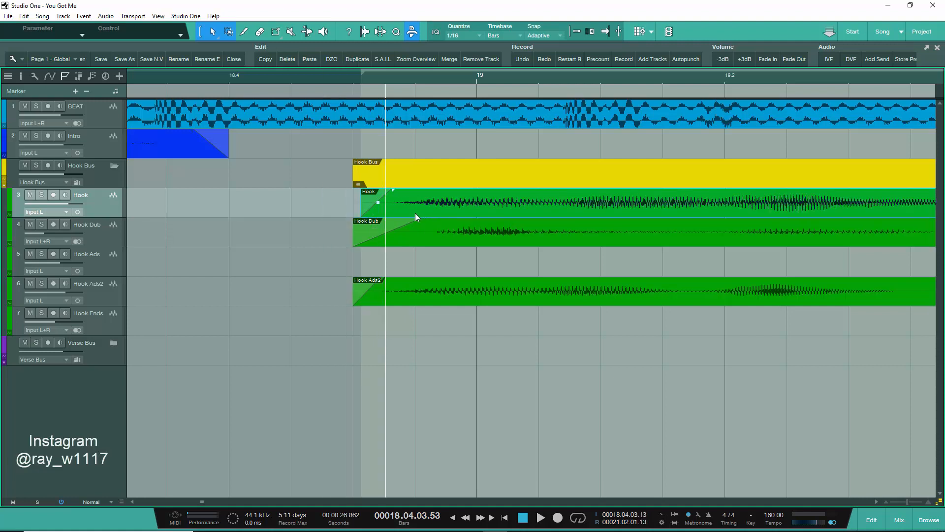
key(ctrl+z)
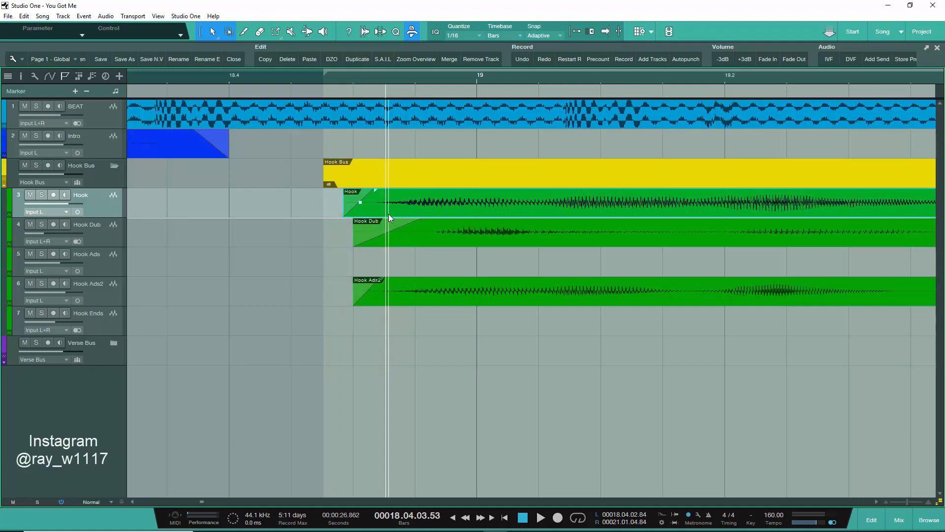
key(ctrl+y)
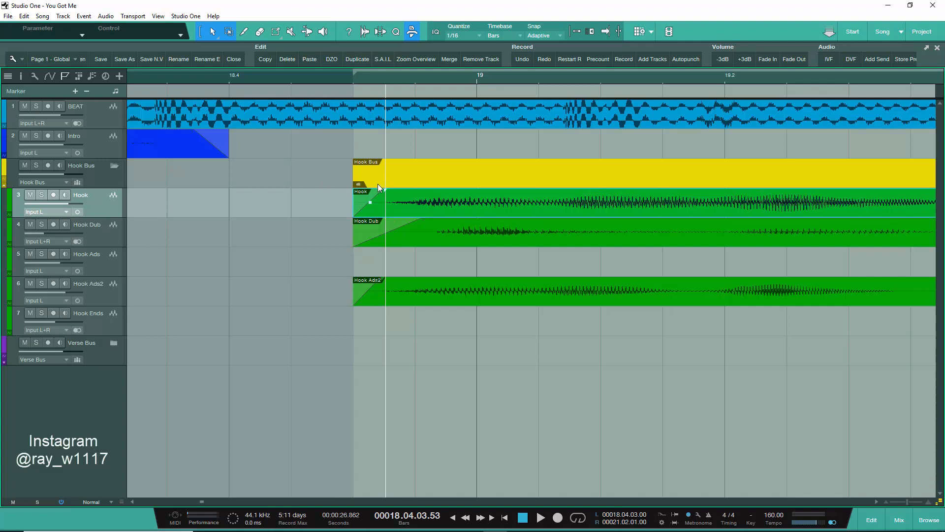
click(113, 165)
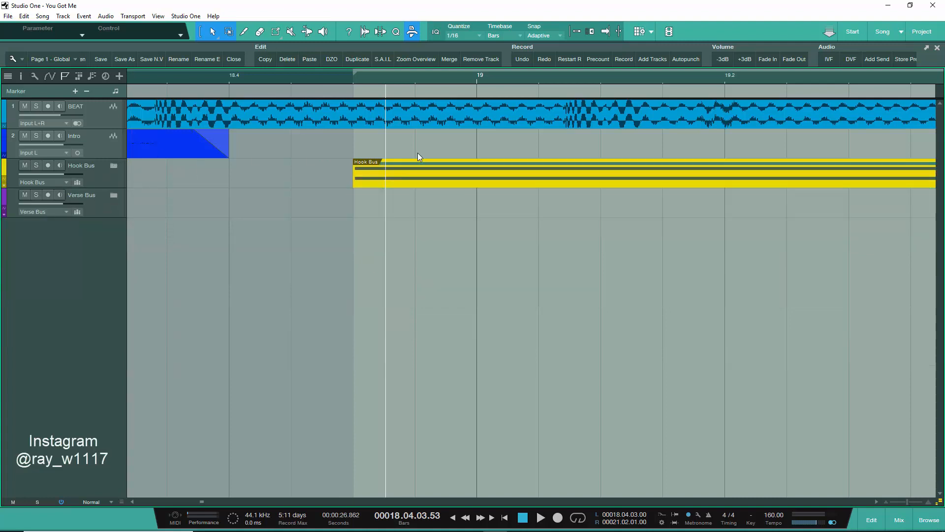
Play the transition from verse 2 into the third hook section, starting at 104.02.03.82.
click(352, 85)
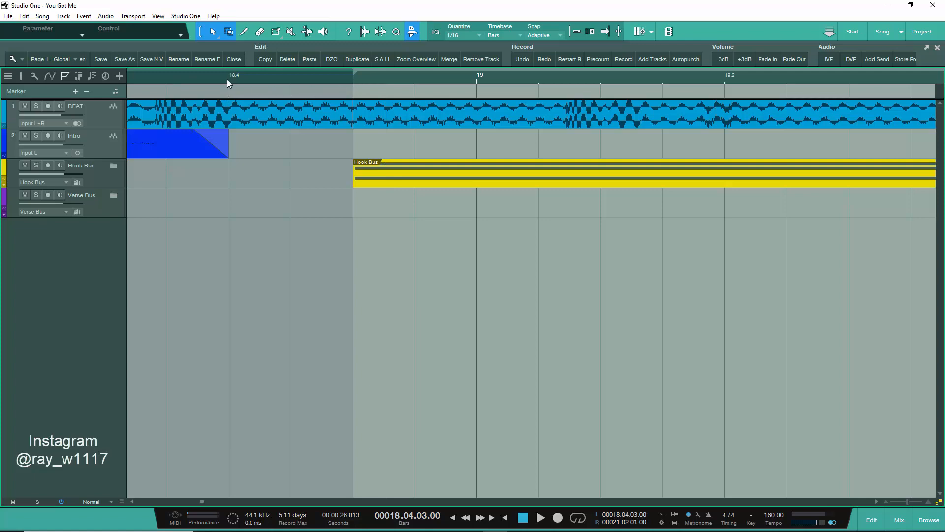
scroll(351, 82, down, 10)
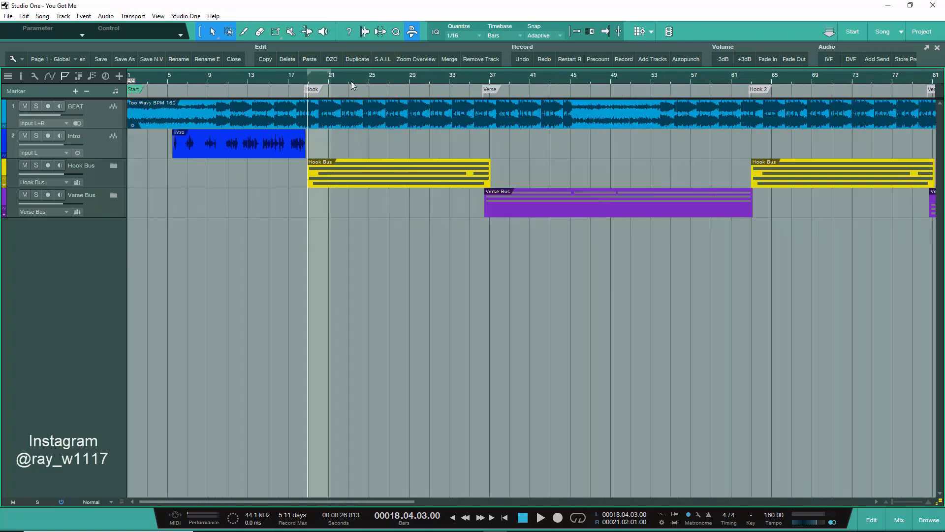
scroll(351, 82, down, 3)
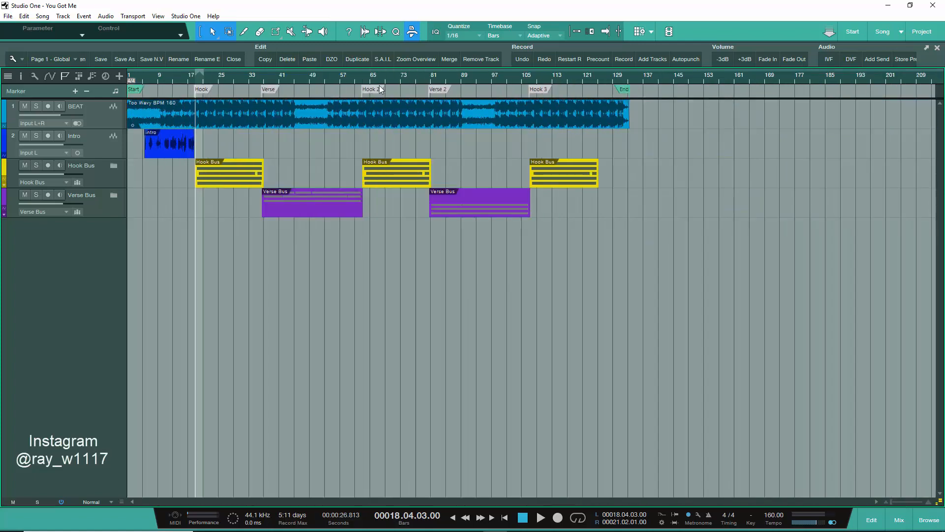
click(531, 81)
click(525, 79)
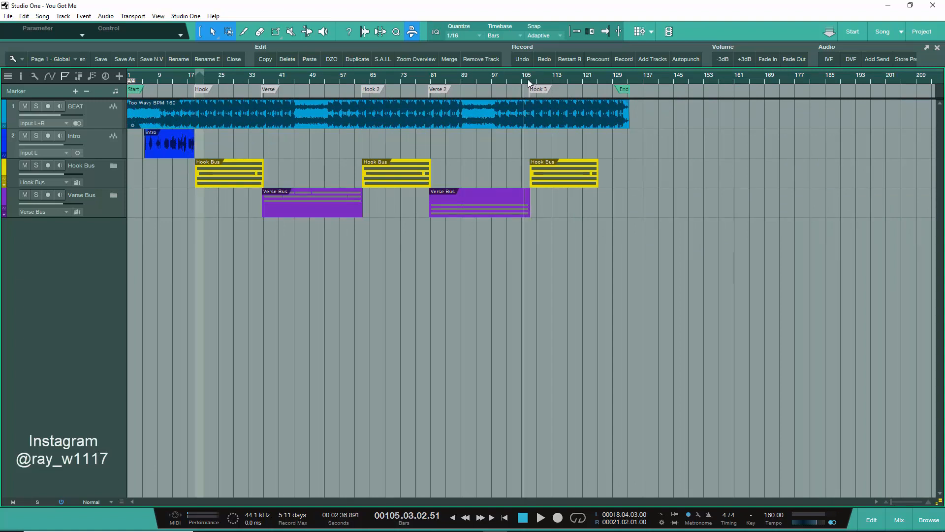
click(520, 80)
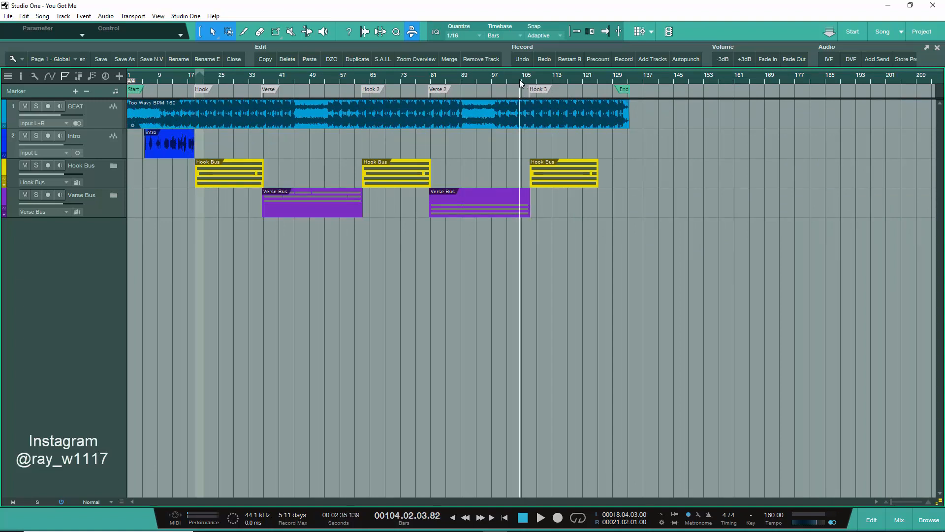
key(space)
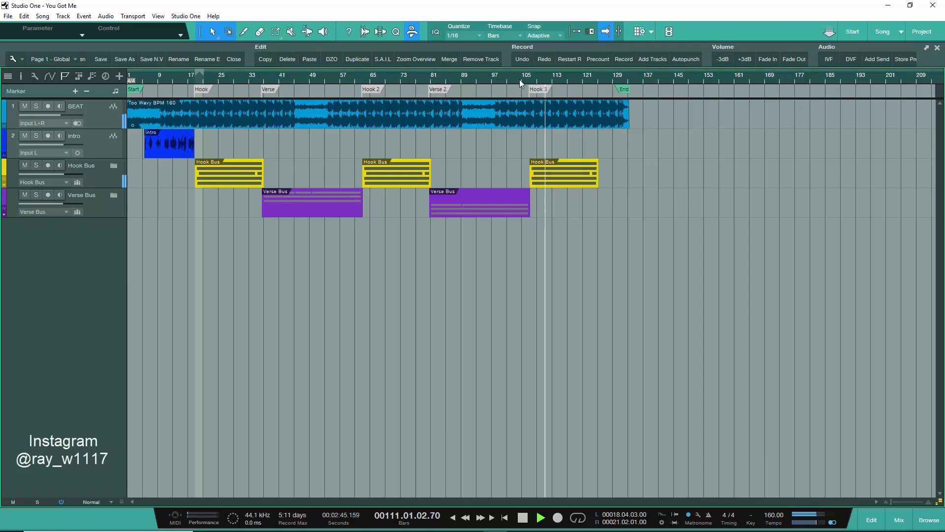
key(space)
Place the playback cursor at 107.01.02.91, just before the third hook section, and play its entry briefly.
scroll(533, 79, up, 10)
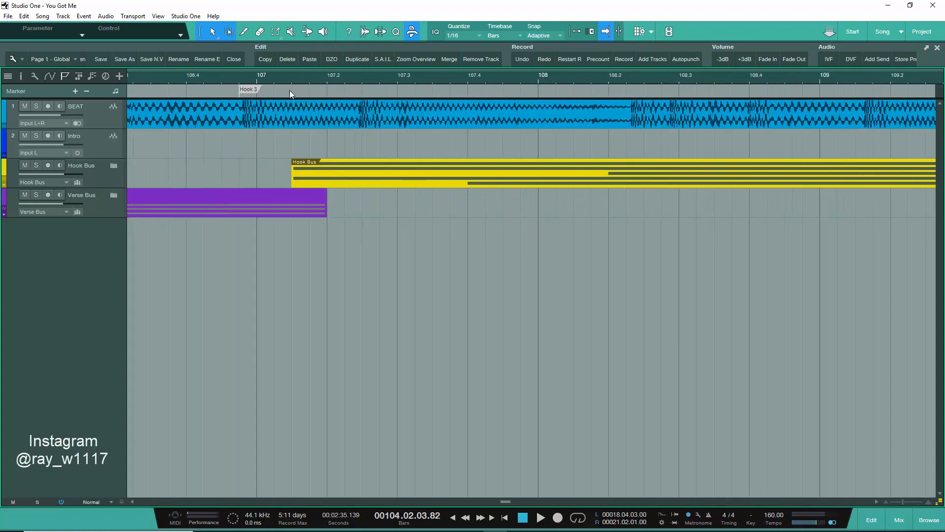
click(291, 85)
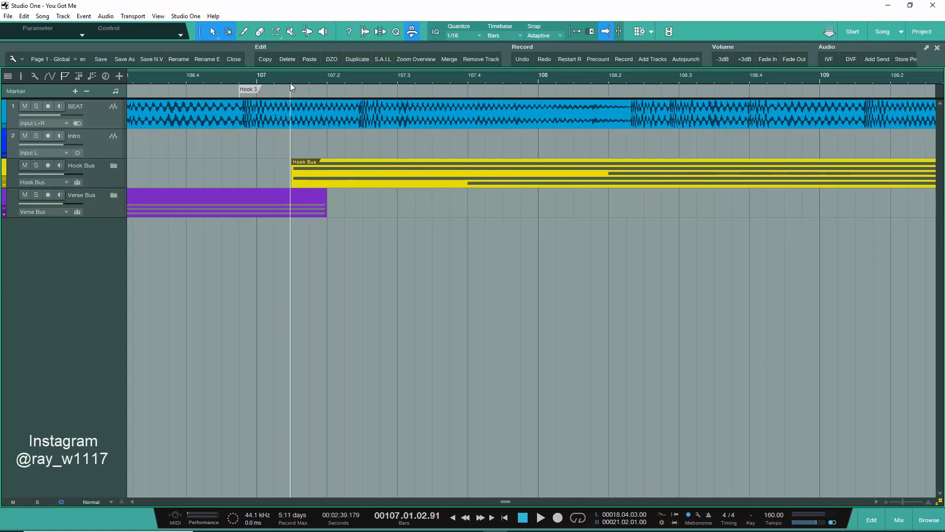
key(space)
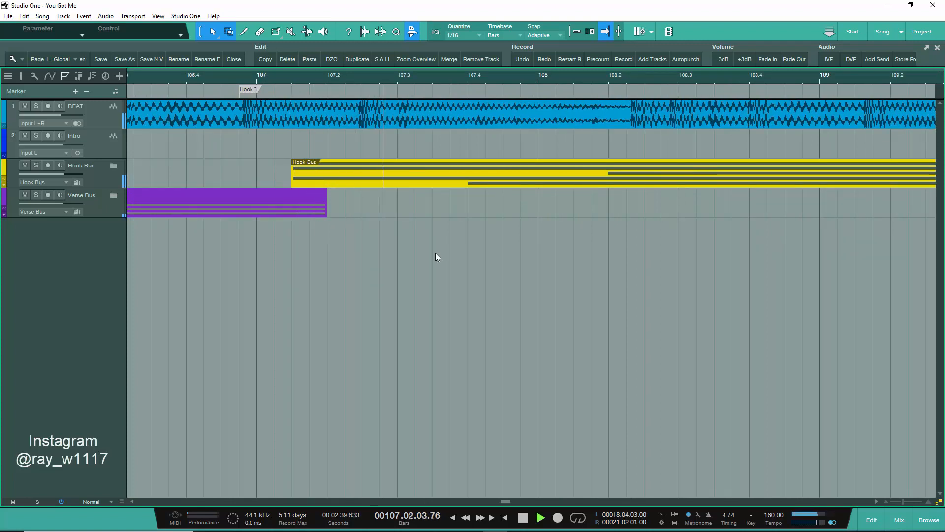
key(space)
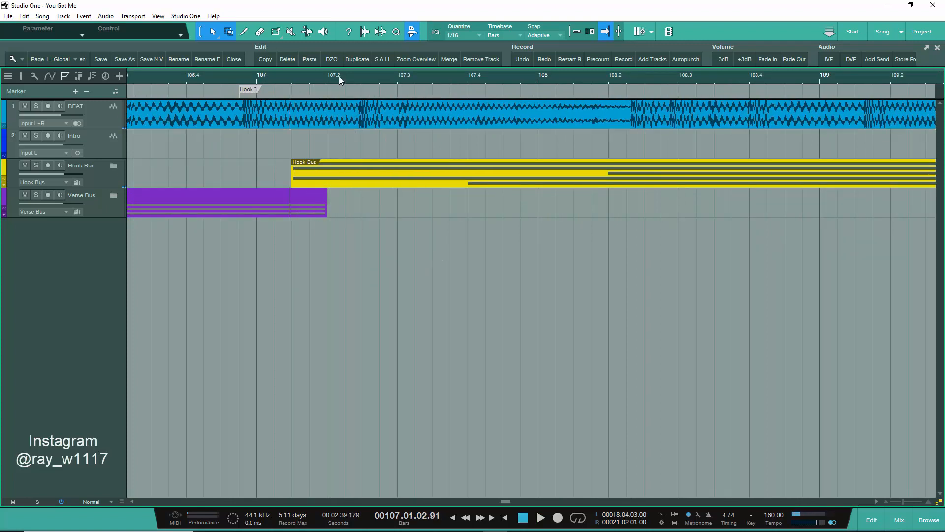
Enable snapping and place the playback cursor at the first hook section's start, 18.04.03.00.
scroll(339, 75, down, 4)
scroll(339, 76, down, 7)
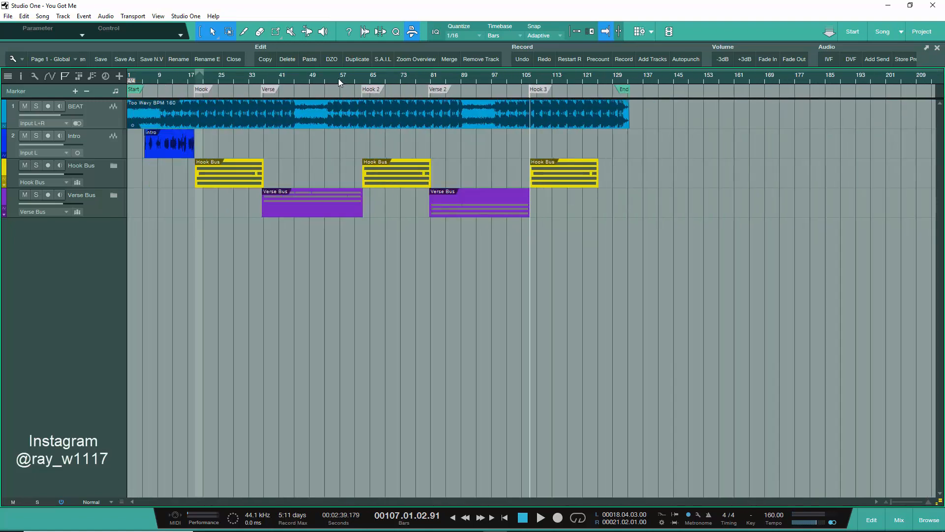
click(190, 81)
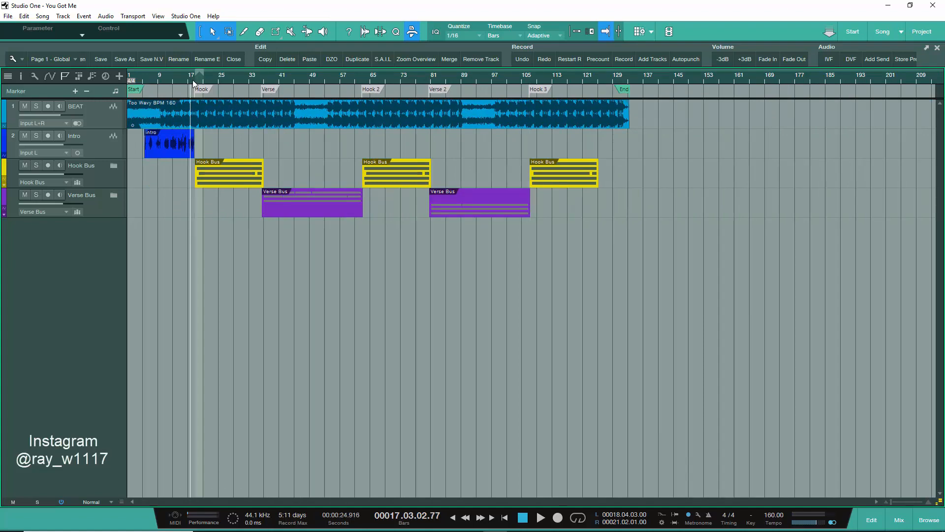
scroll(193, 82, up, 7)
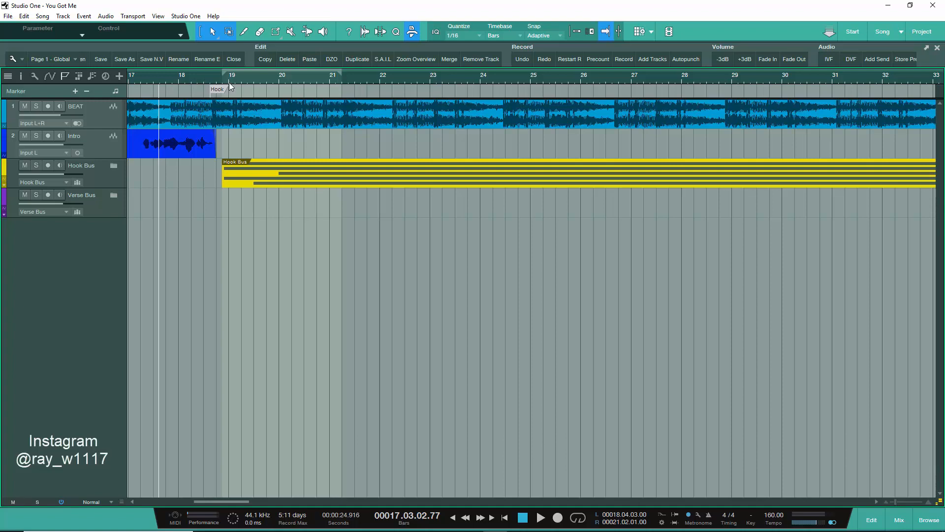
scroll(229, 82, up, 4)
click(206, 85)
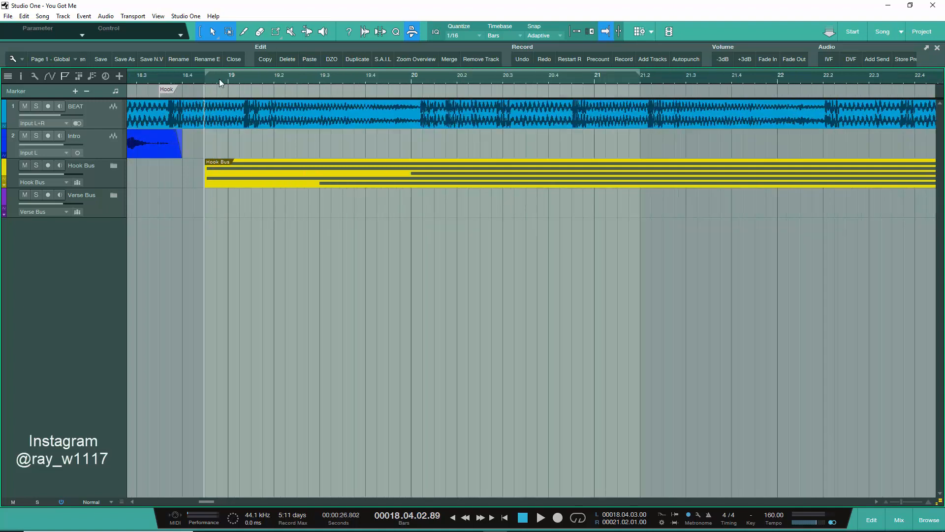
click(574, 33)
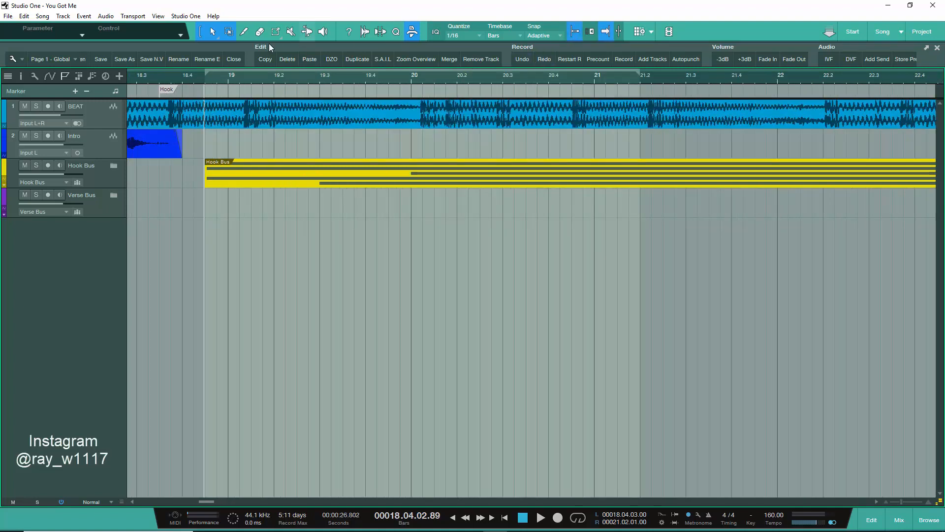
click(207, 83)
Try shifting the first hook section slightly with snapping off, undo the move, and play briefly from 18.04.03.00.
drag(210, 168, 228, 173)
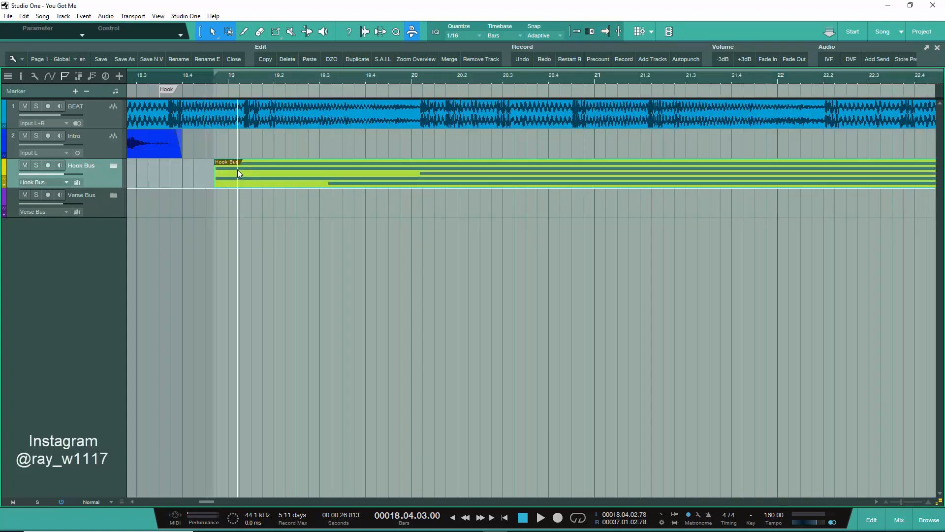
key(q)
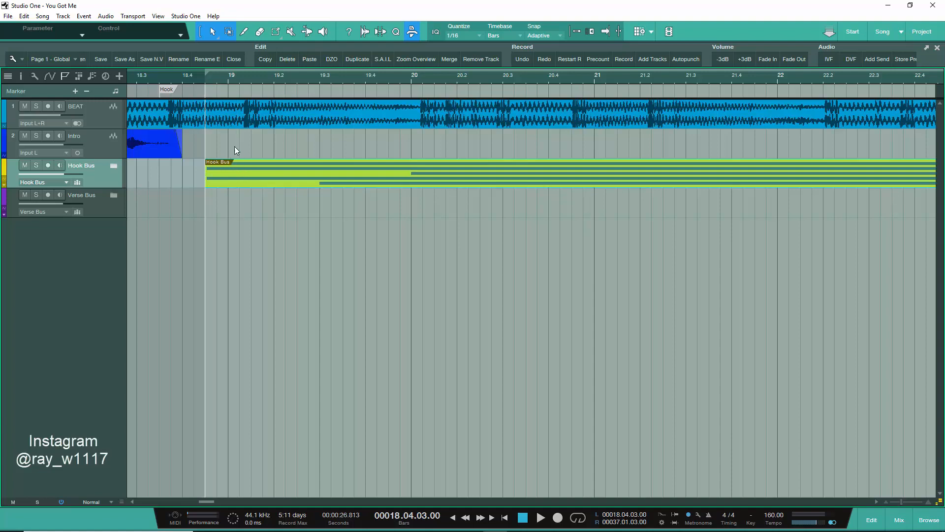
key(f)
key(space)
key(space)
scroll(282, 76, down, 4)
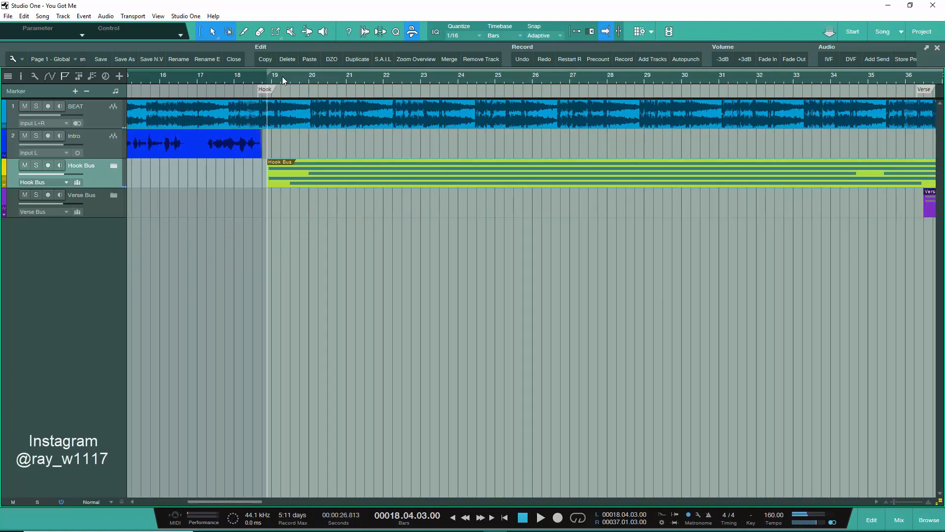
scroll(458, 84, down, 6)
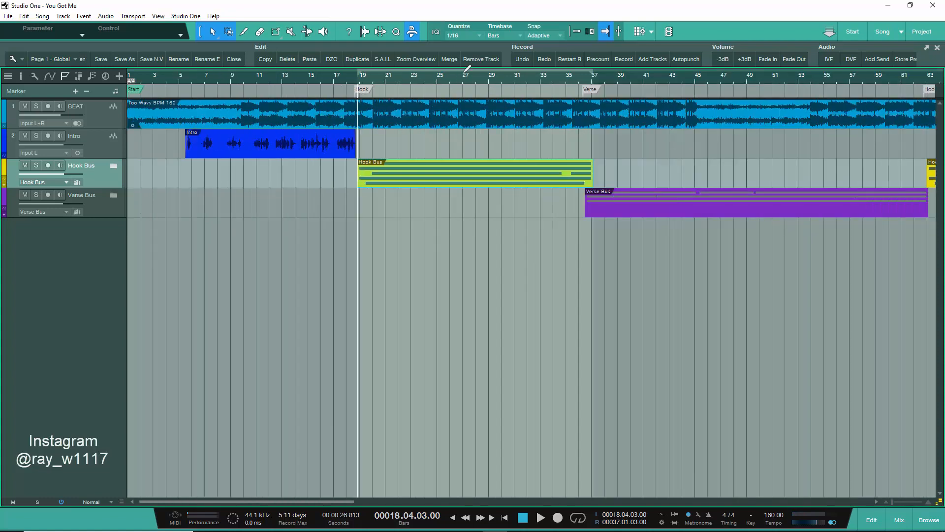